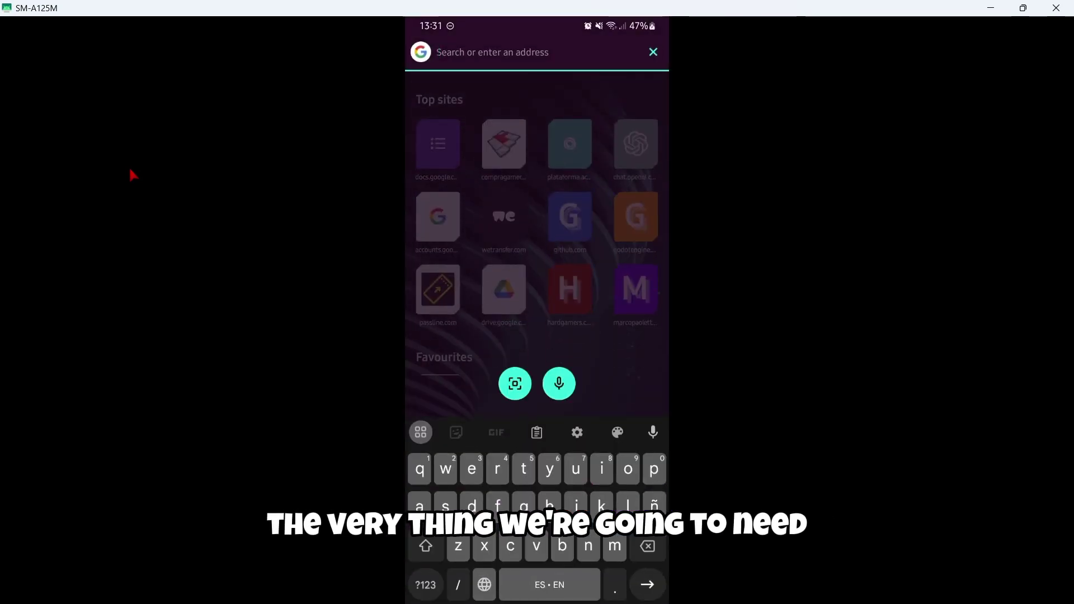
Search the web for Godot engine, open the official godotengine.org site and look over its home page.
type("dot engine")
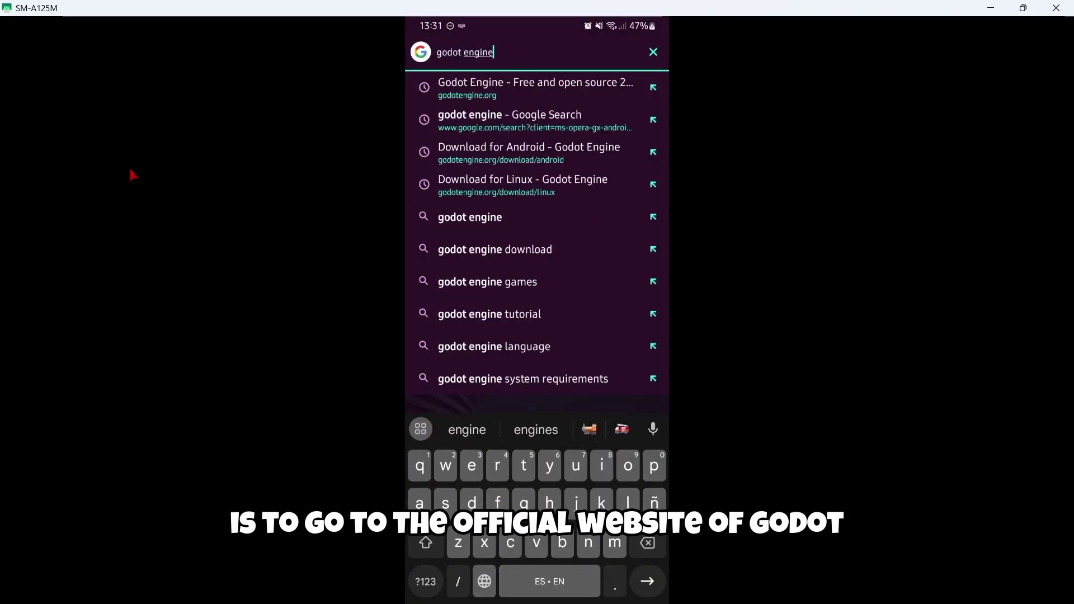
key("Return")
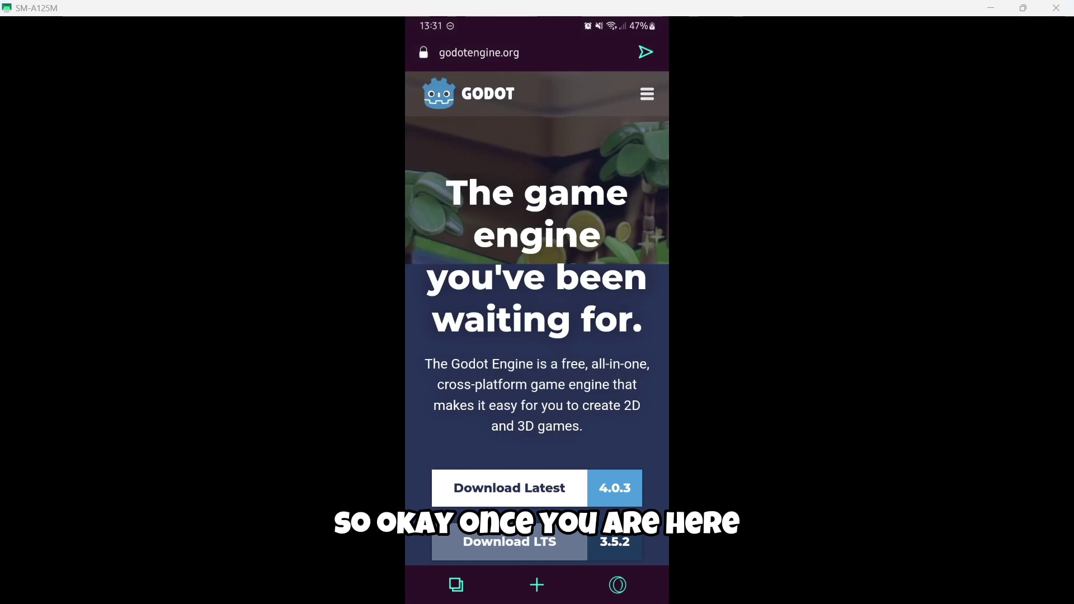
scroll(537, 318, "down", 12)
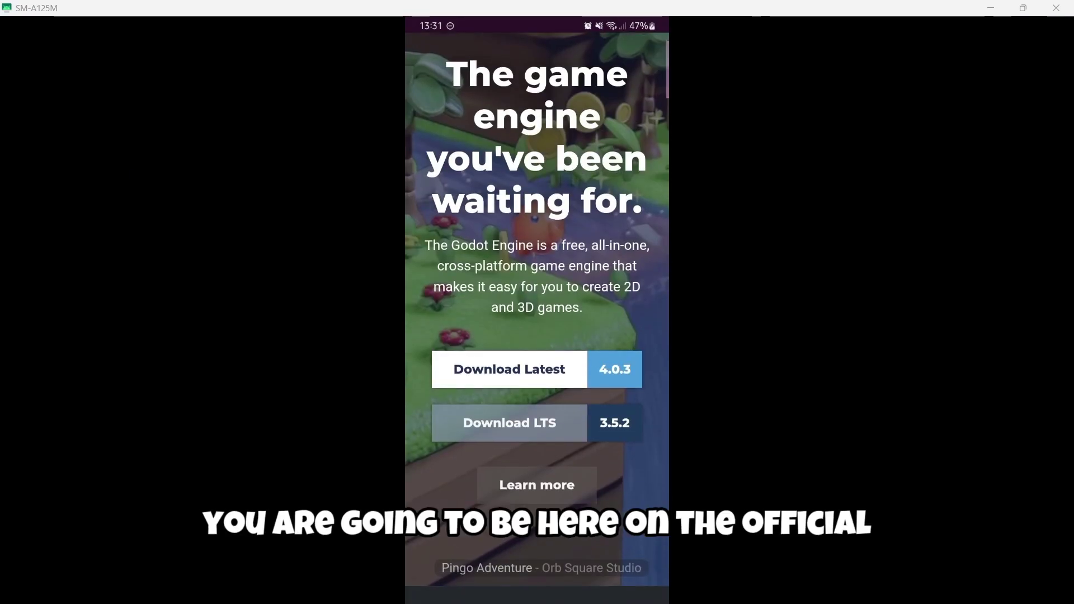
scroll(537, 313, "down", 10)
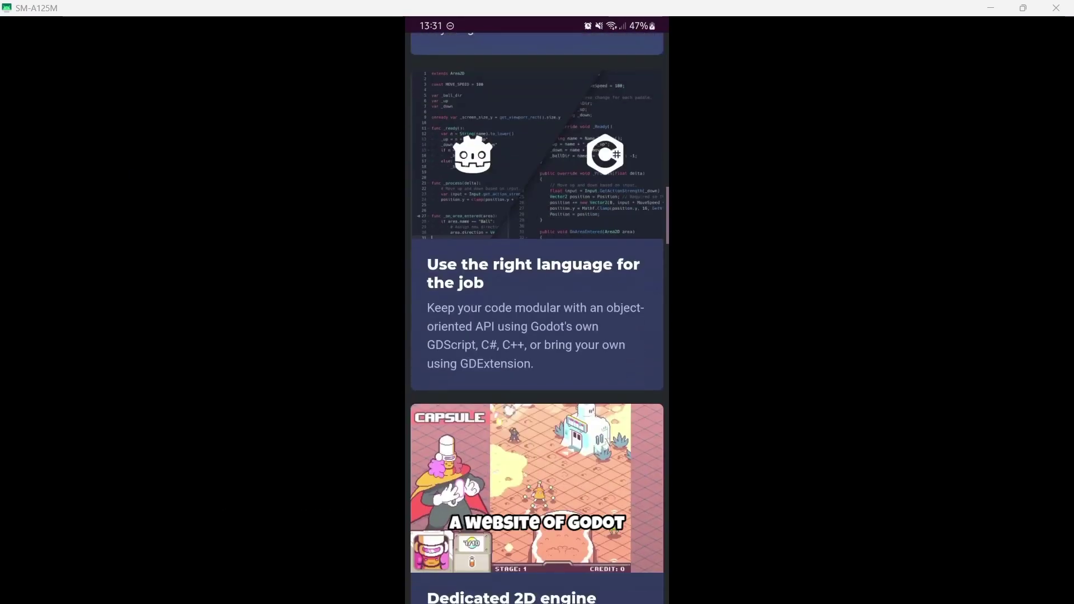
scroll(537, 314, "up", 20)
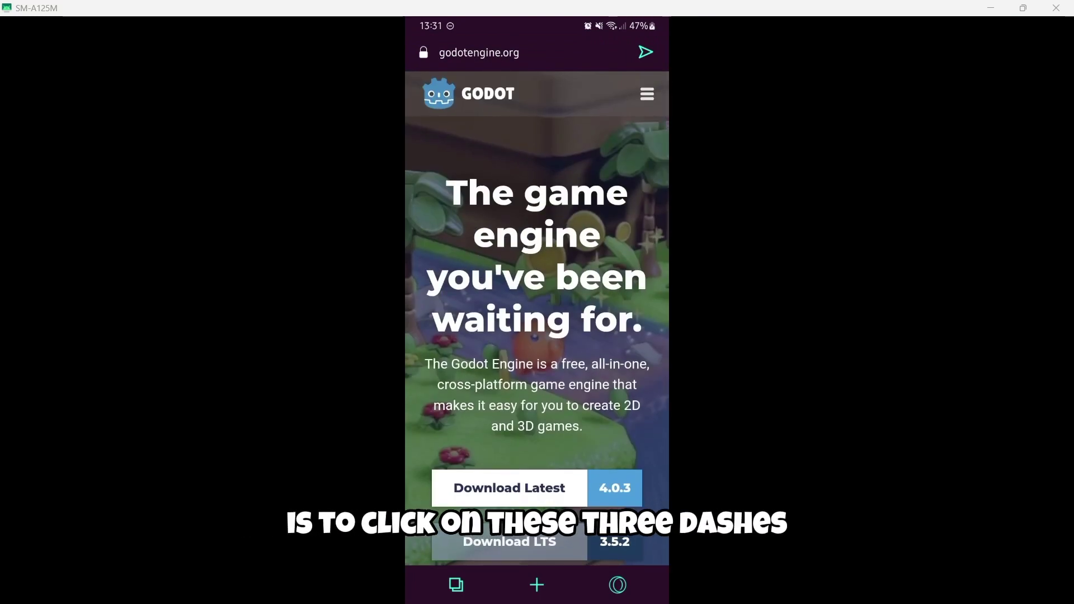
Go to the Godot download page and choose Android from the supported platforms.
left_click(647, 94)
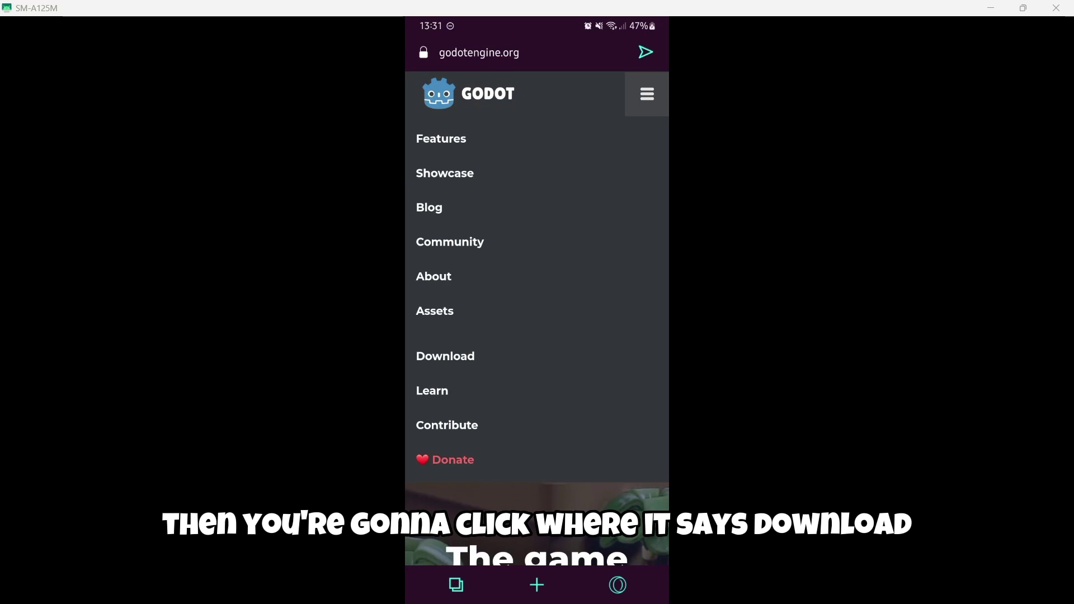
left_click(445, 357)
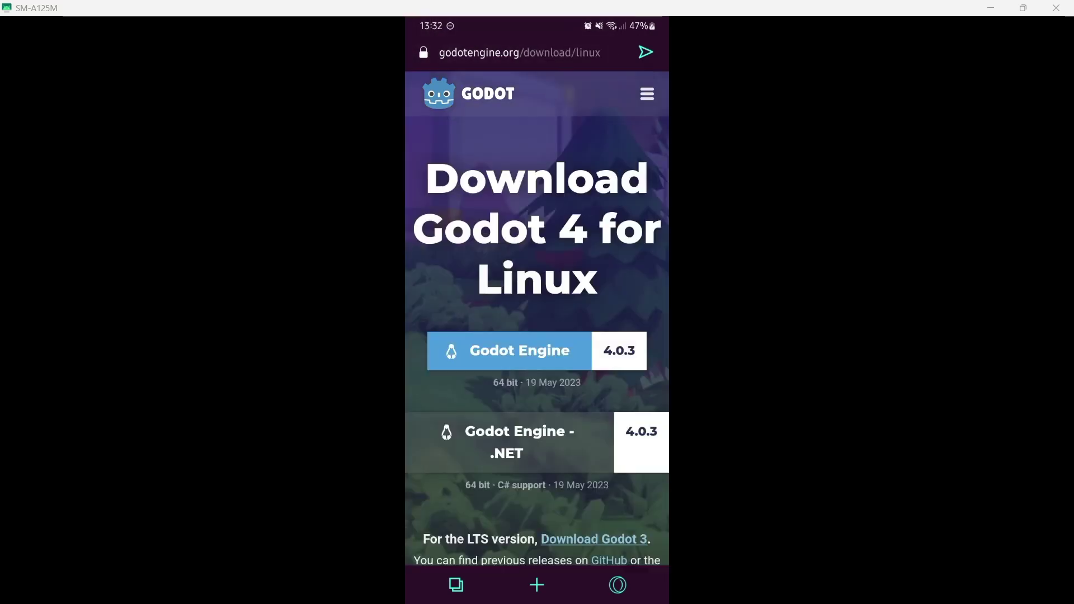
scroll(537, 313, "down", 10)
scroll(537, 313, "down", 10)
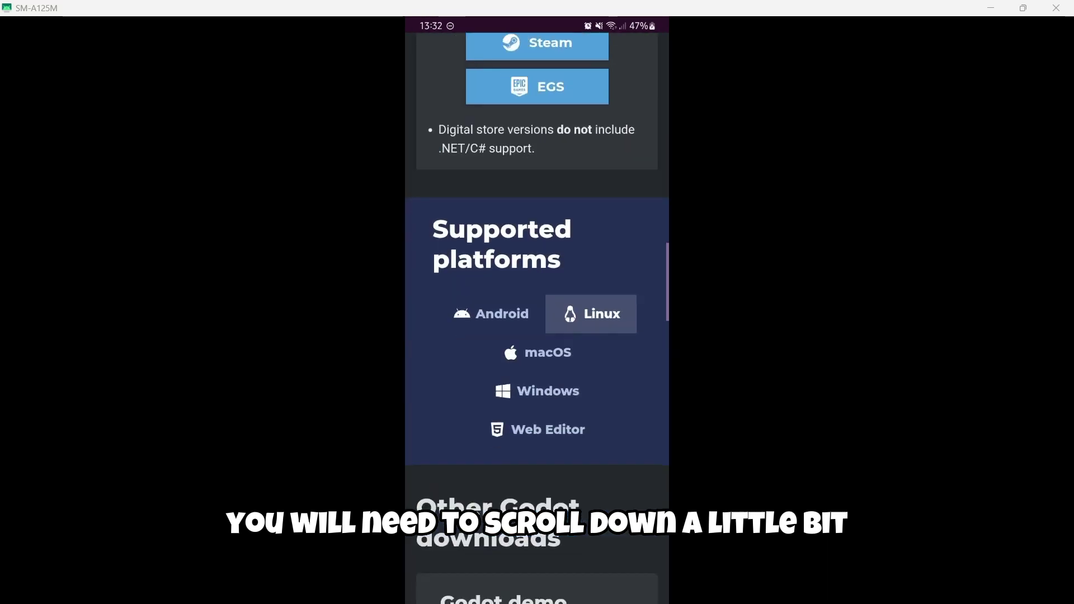
scroll(537, 314, "up", 1)
scroll(537, 313, "down", 1)
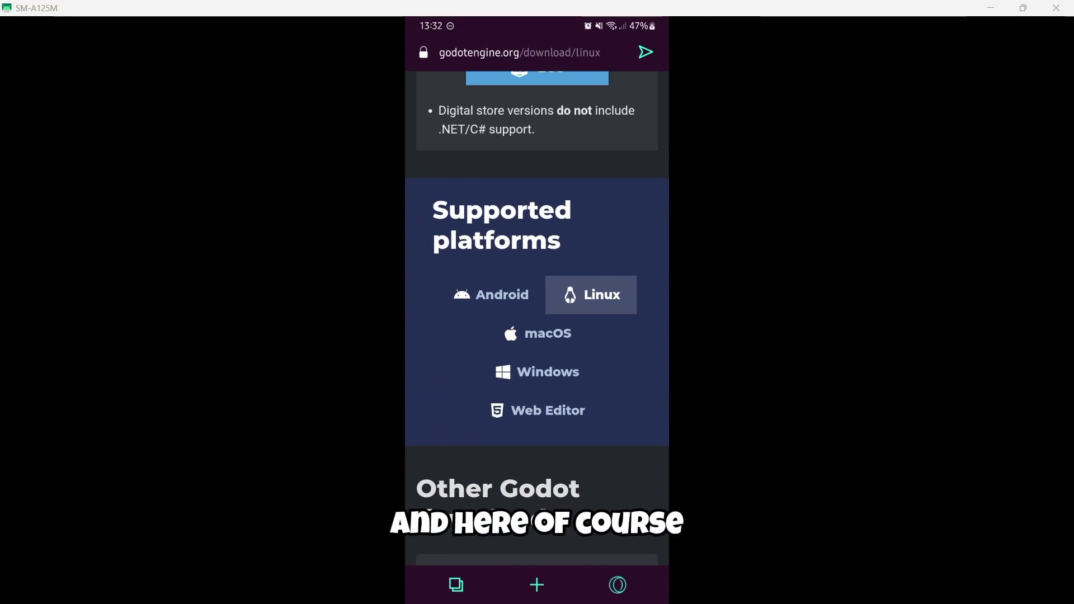
left_click(492, 295)
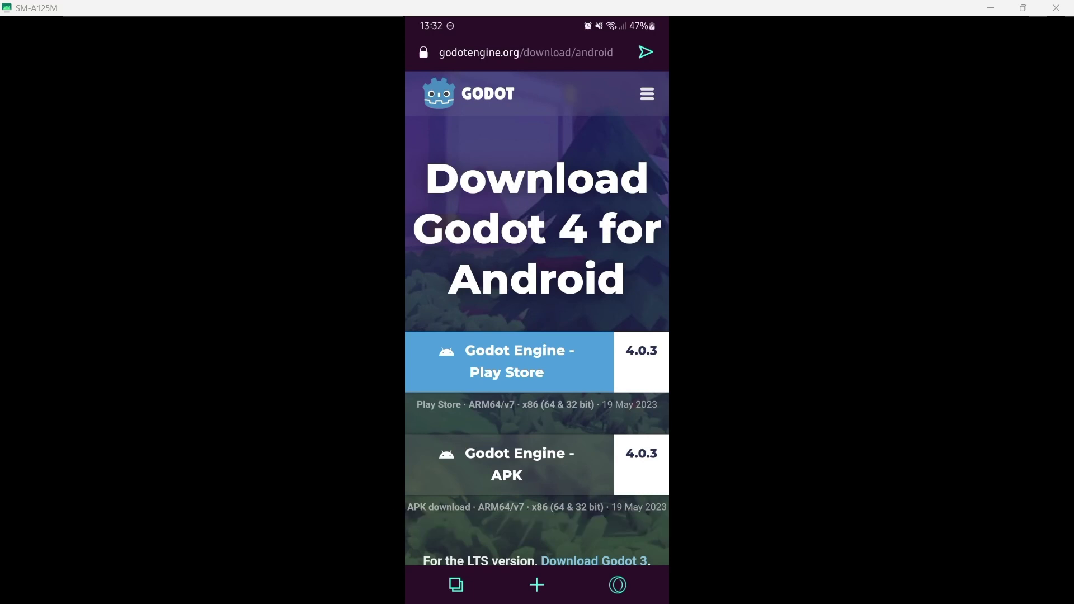
Open the Play Store listing for Godot Engine 4.0.3 and install Godot Editor 4 (Early Access).
scroll(537, 319, "down", 2)
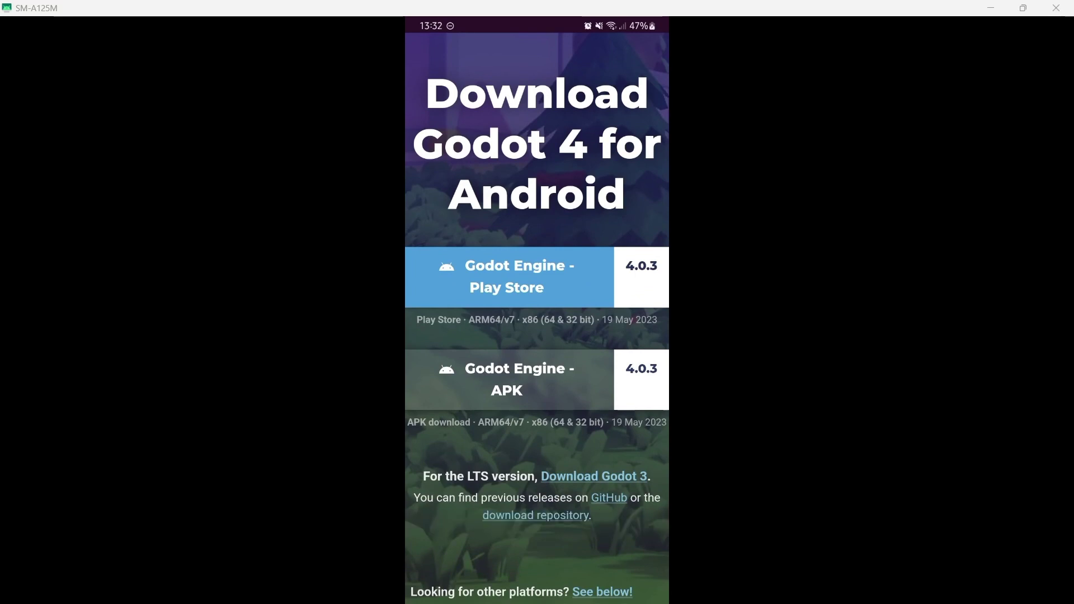
scroll(537, 313, "up", 3)
scroll(537, 319, "down", 1)
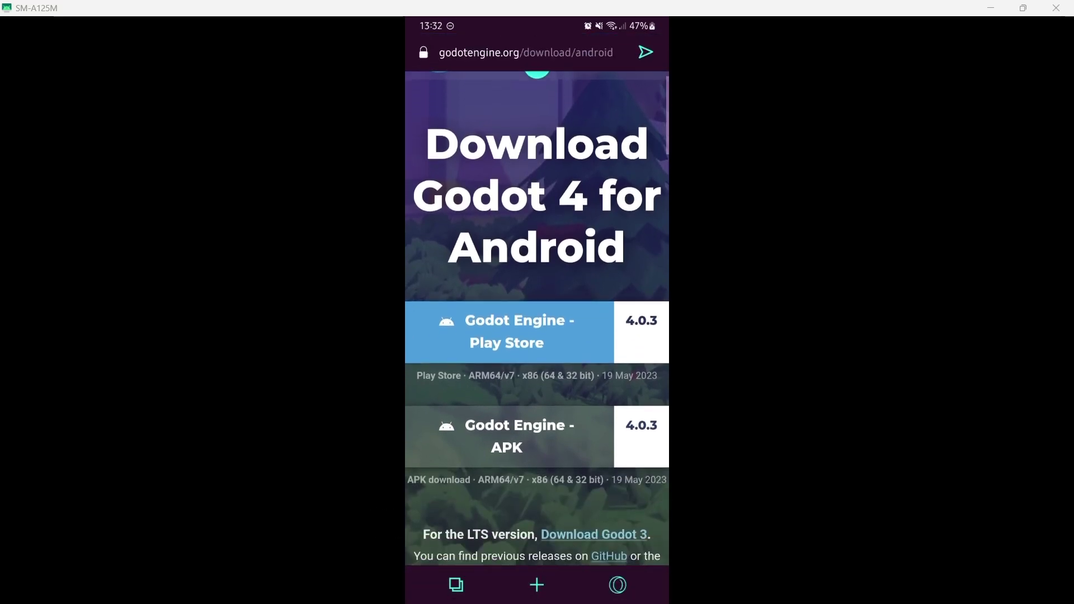
scroll(537, 319, "up", 1)
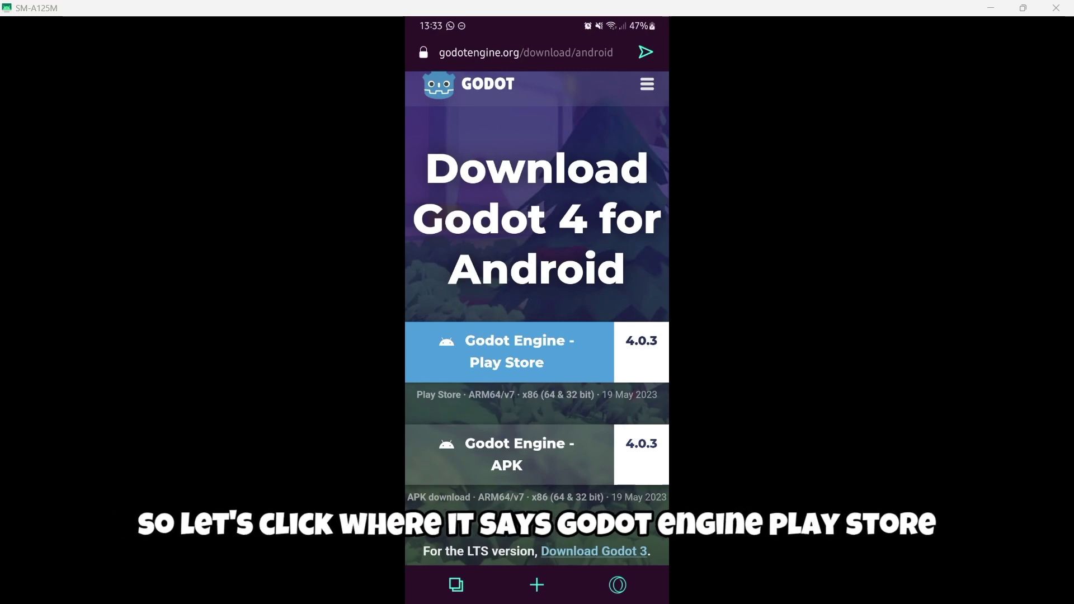
left_click(507, 352)
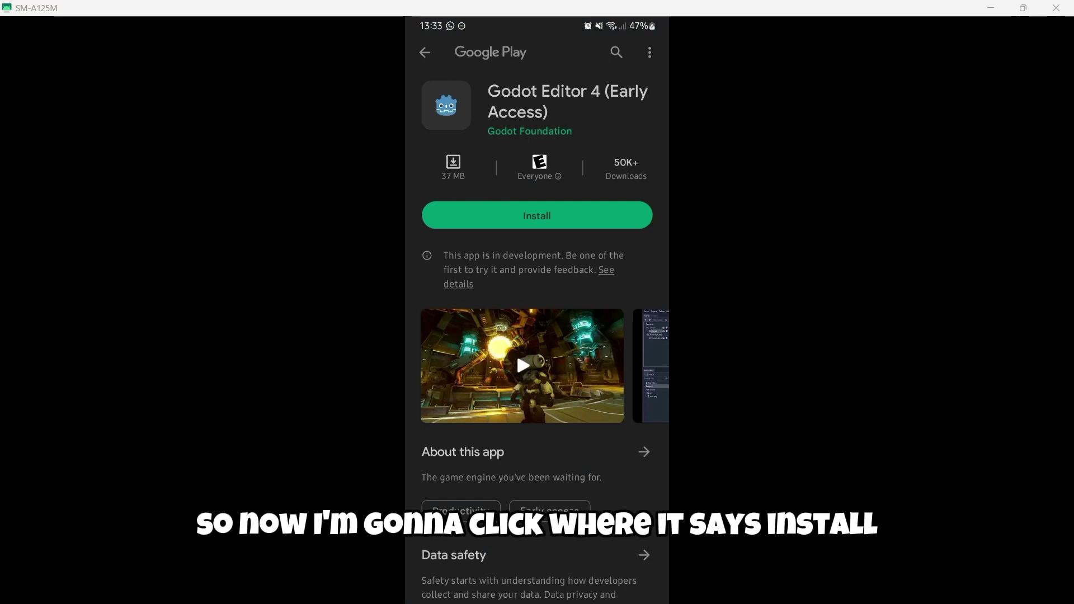
left_click(536, 215)
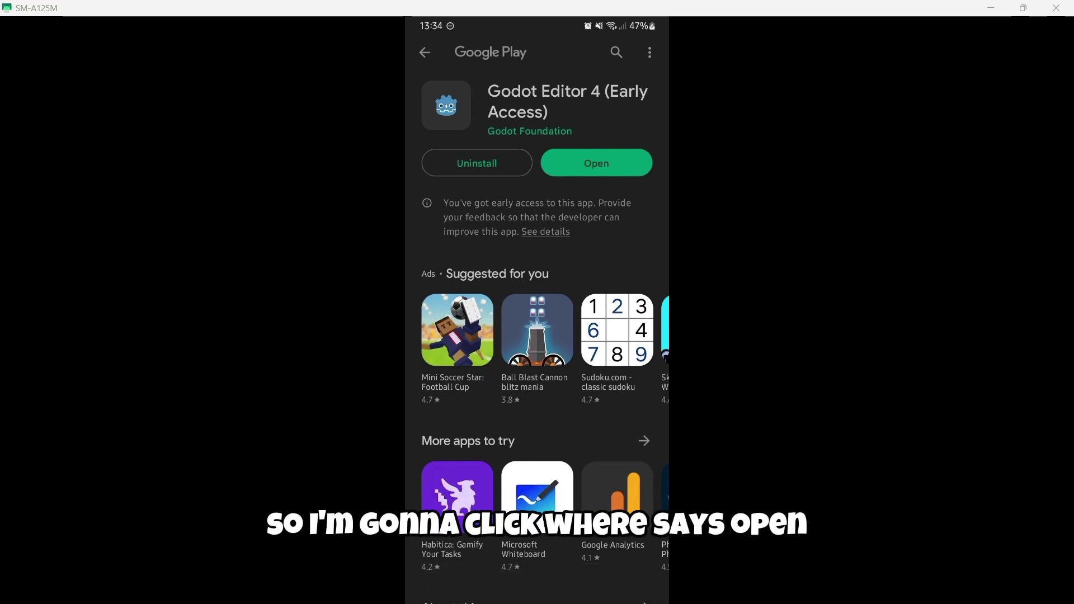
Launch the installed Godot Editor 4 and grant it access to all files on the phone.
left_click(597, 163)
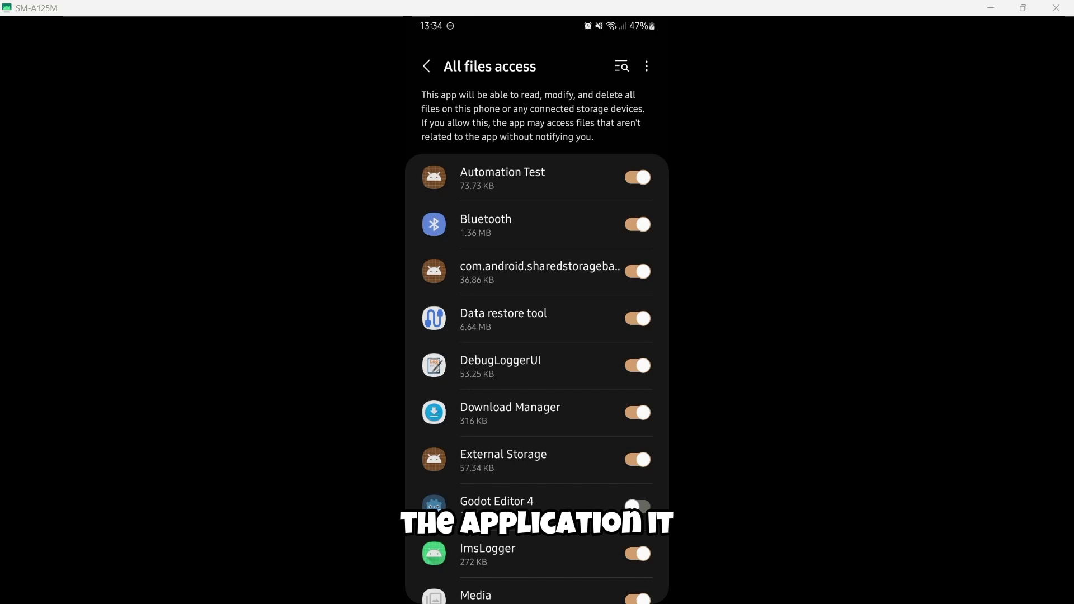
mouse_move(537, 274)
left_mouse_down()
mouse_move(537, 240)
mouse_move(537, 273)
left_mouse_up()
left_click_drag(537, 335, 537, 235)
scroll(537, 335, "down", 3)
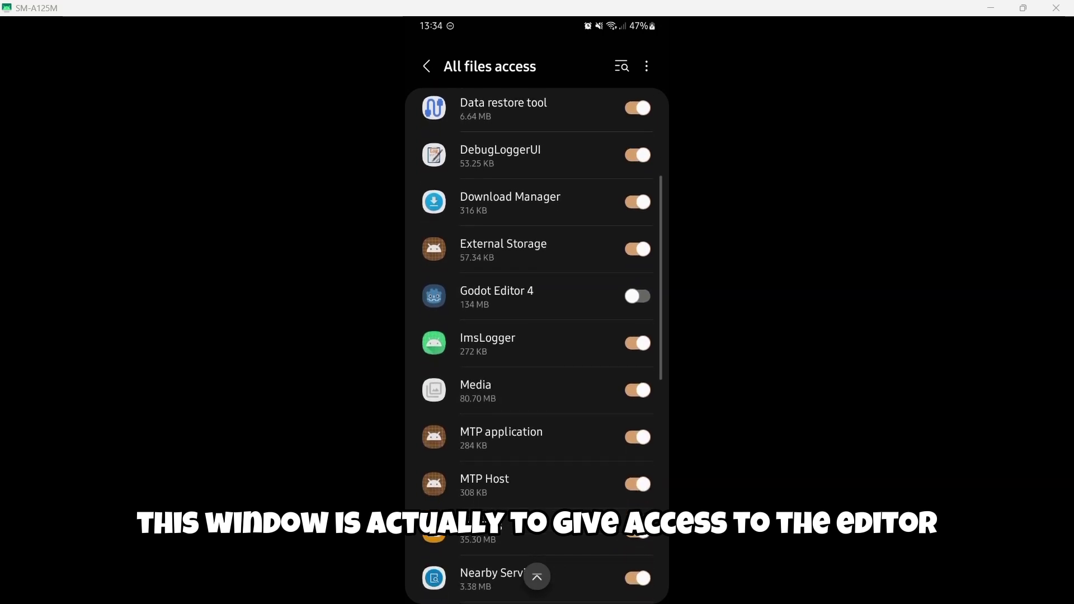
scroll(537, 336, "down", 1)
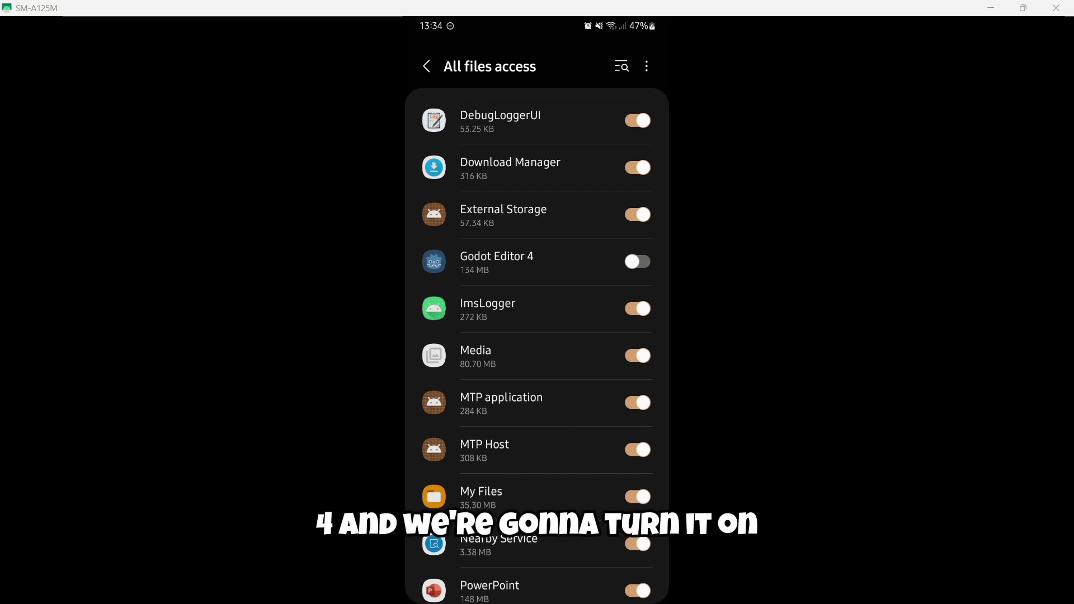
left_click(638, 261)
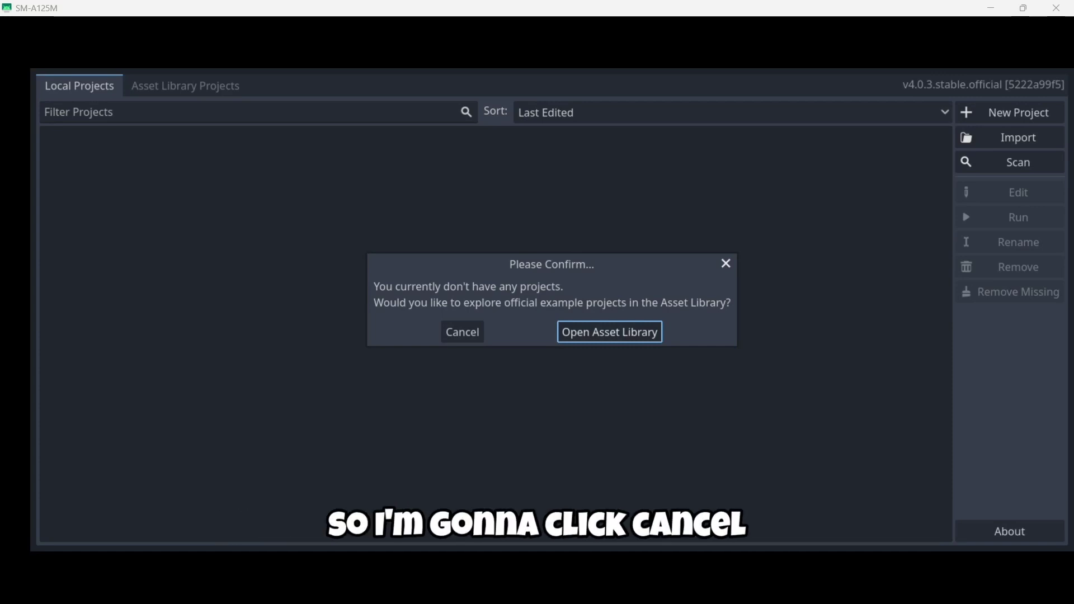
Decline the offer to explore example projects, view the Asset Library Projects and return to the Local Projects.
left_click(463, 333)
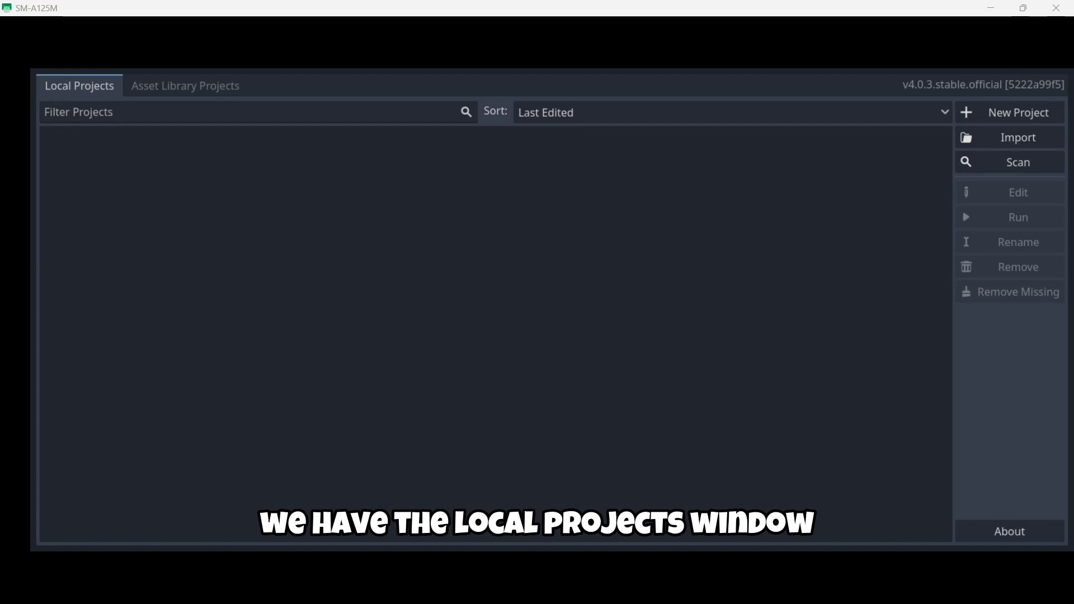
left_click(185, 86)
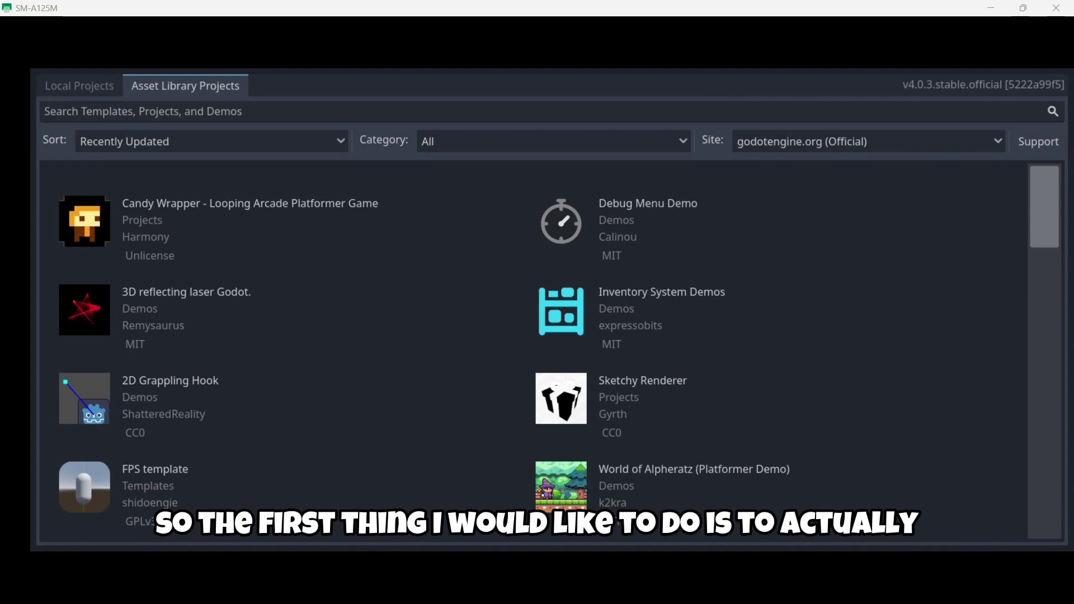
left_click(79, 87)
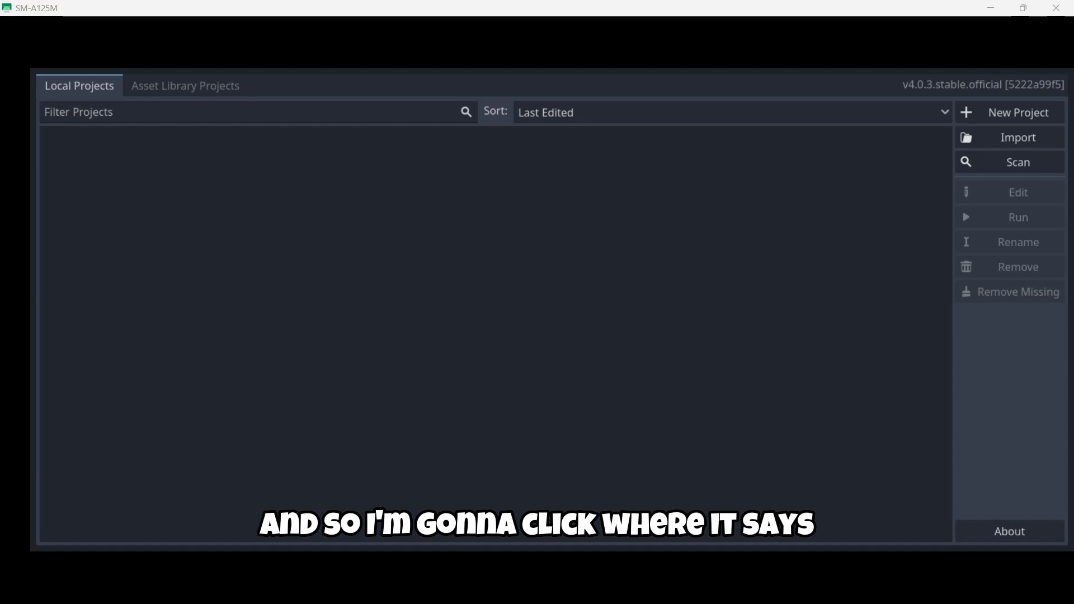
Start a new project named Android and create a folder for it under /storage/emulated/0/Documents.
left_click(1026, 112)
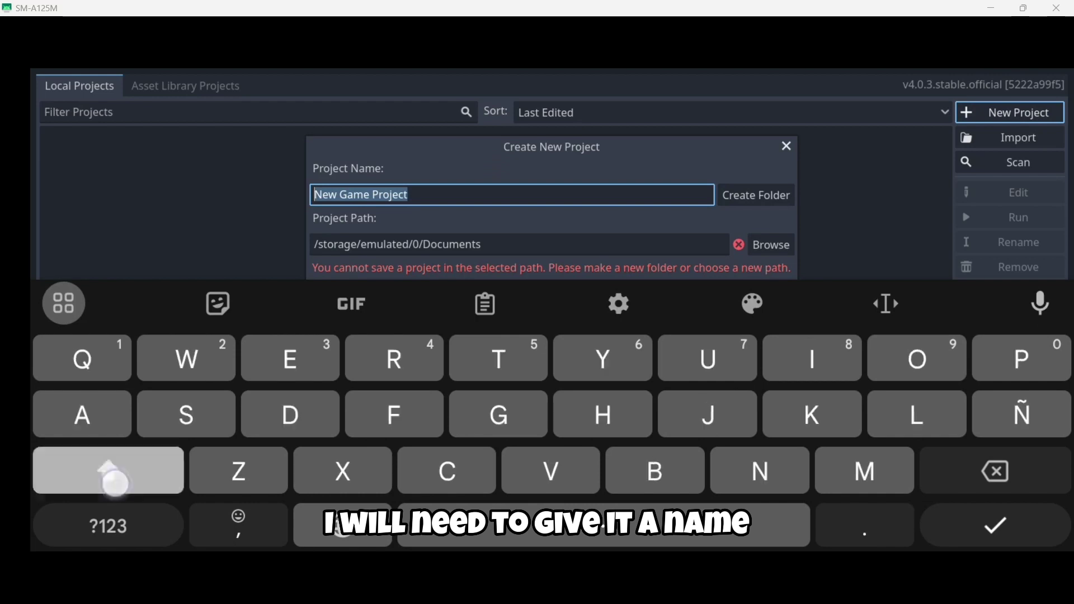
type("Andr")
type("lid")
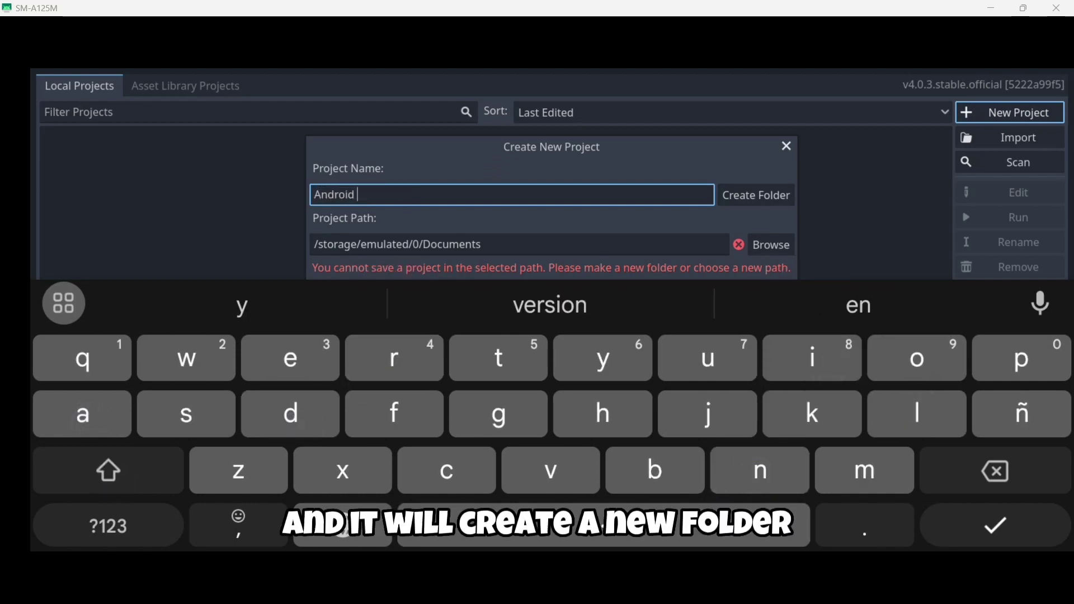
left_click(775, 202)
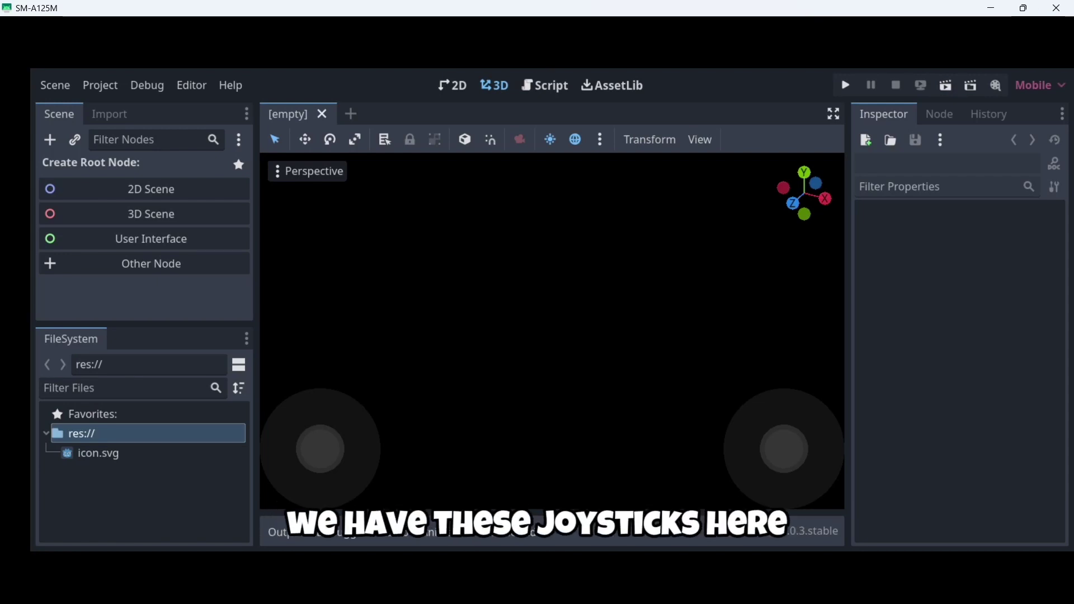
Try the 3D viewport's navigation joystick, switch to the 2D workspace and test panning and zooming its canvas.
left_click_drag(330, 444, 436, 472)
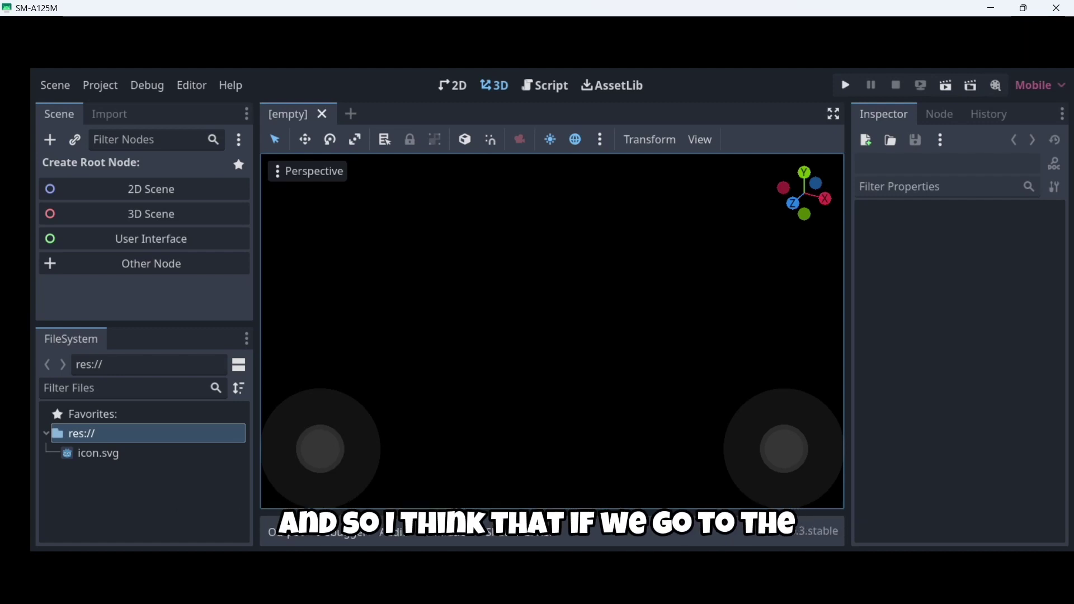
left_click(453, 85)
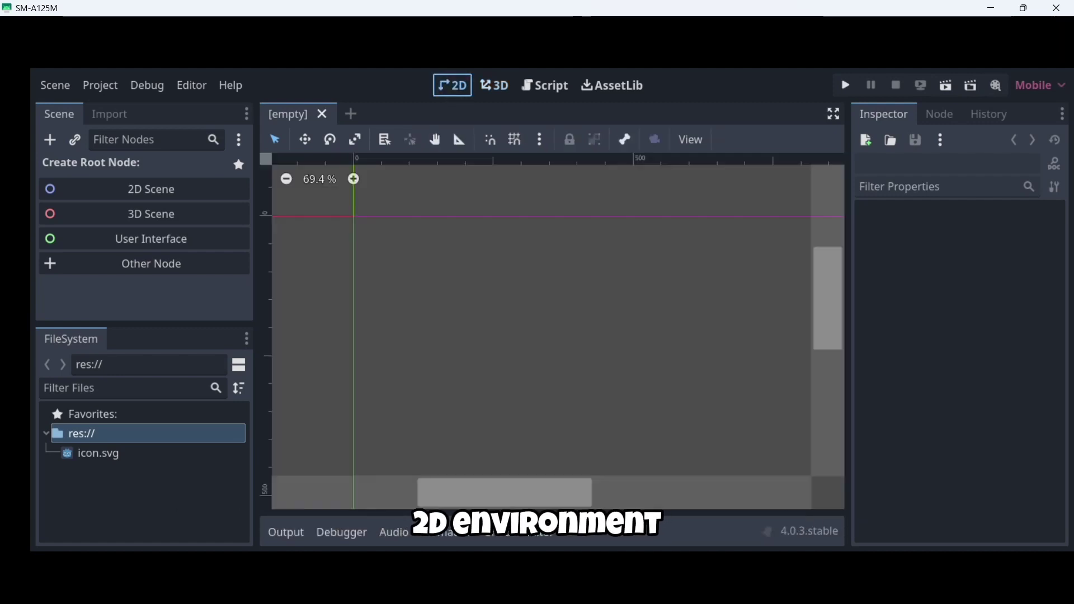
scroll(552, 356, "down", 6)
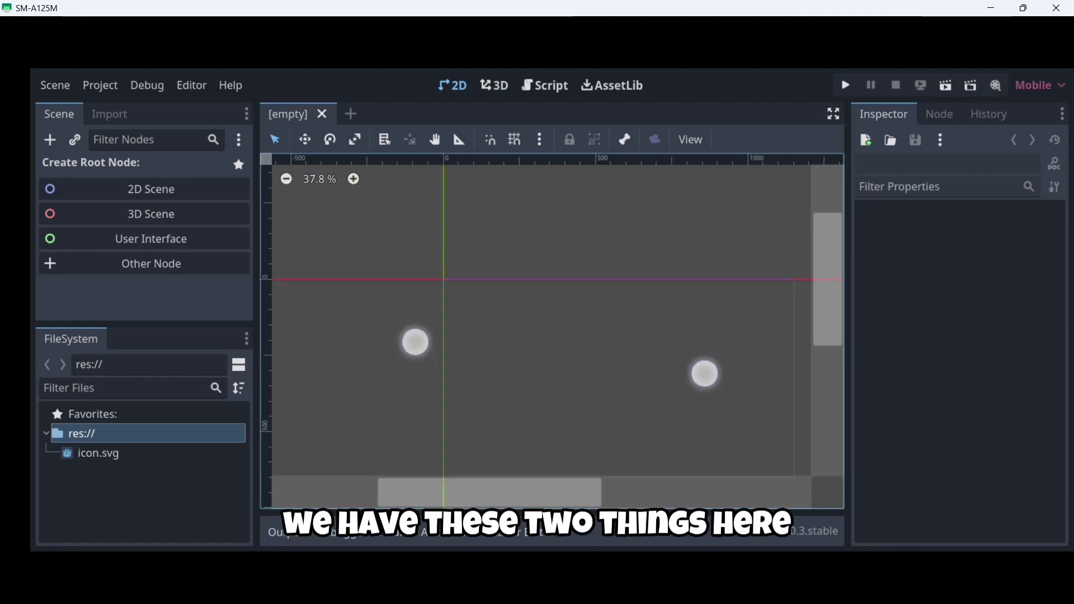
left_click_drag(828, 296, 859, 325)
left_click_drag(571, 491, 640, 501)
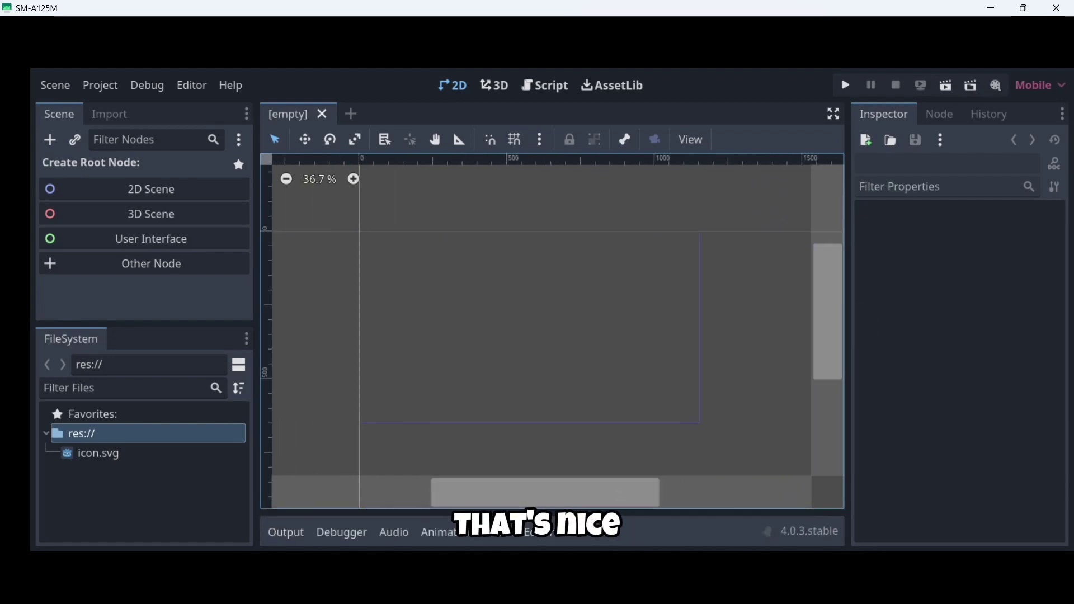
scroll(558, 353, "down", 10)
scroll(543, 345, "up", 10)
scroll(557, 359, "down", 8)
scroll(558, 359, "up", 6)
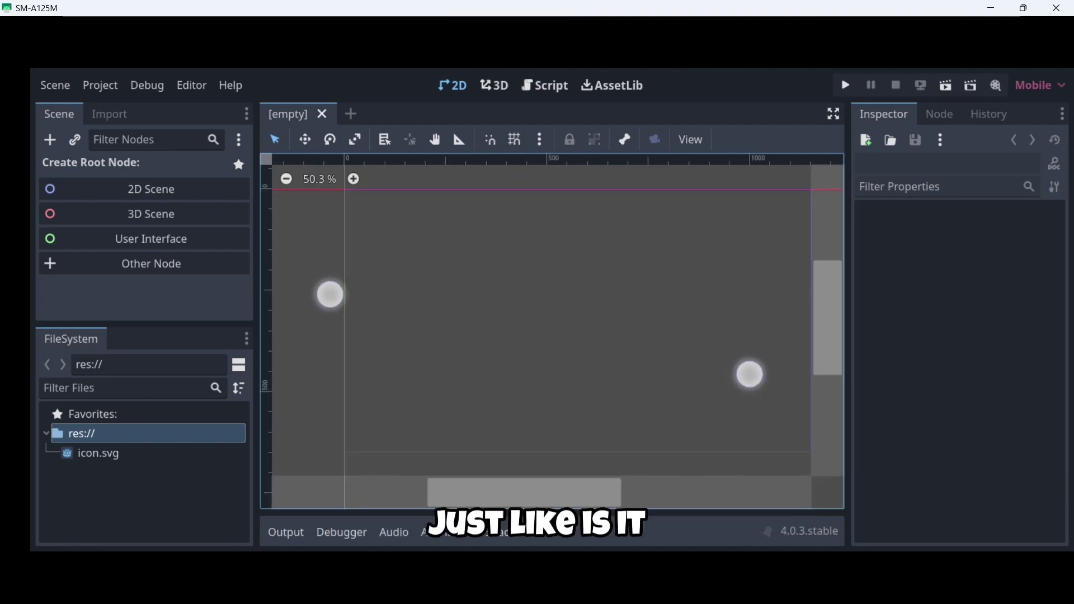
scroll(538, 335, "down", 1)
scroll(519, 334, "down", 1)
scroll(571, 347, "down", 1)
scroll(556, 344, "up", 2)
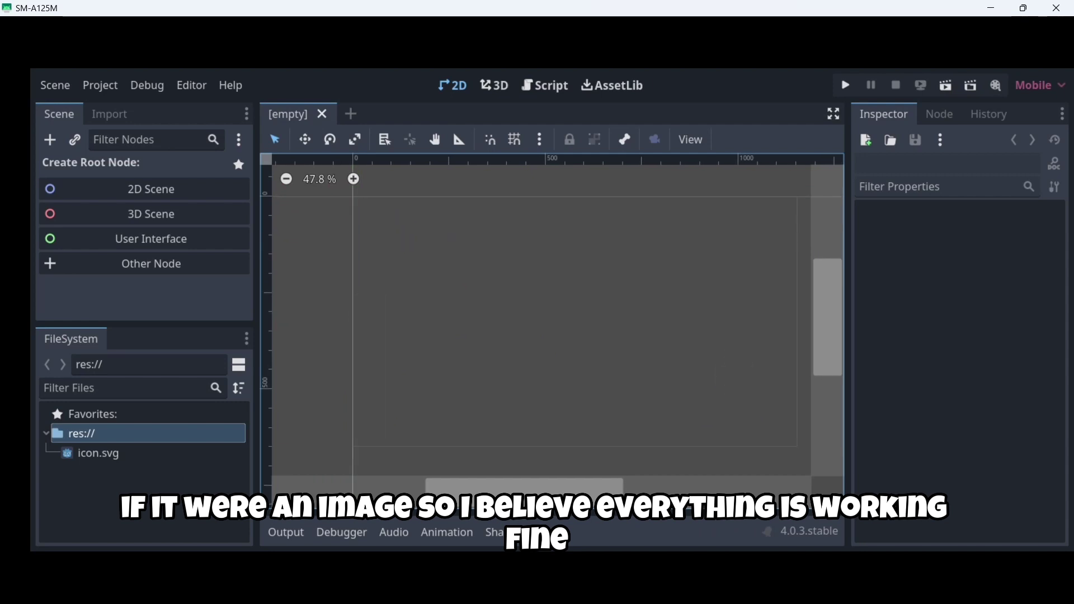
Widen the 2D viewport by narrowing the Scene and FileSystem docks and the Inspector dock.
left_click_drag(257, 302, 183, 311)
left_click_drag(831, 352, 902, 352)
left_click_drag(182, 327, 220, 321)
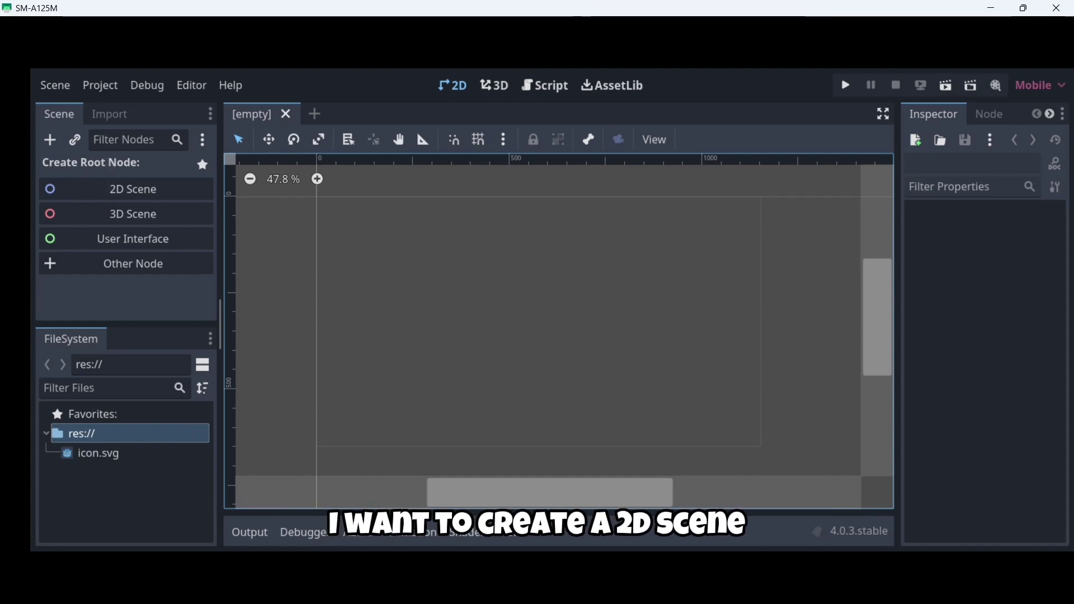
Create a 2D scene root node and rename it Main.
left_click(91, 191)
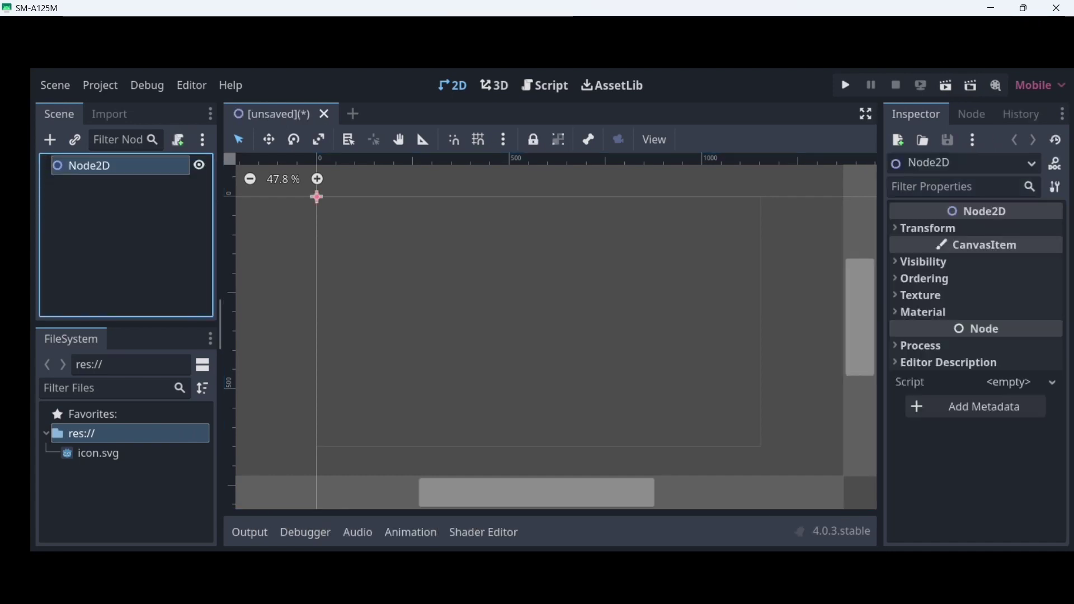
left_click(90, 171)
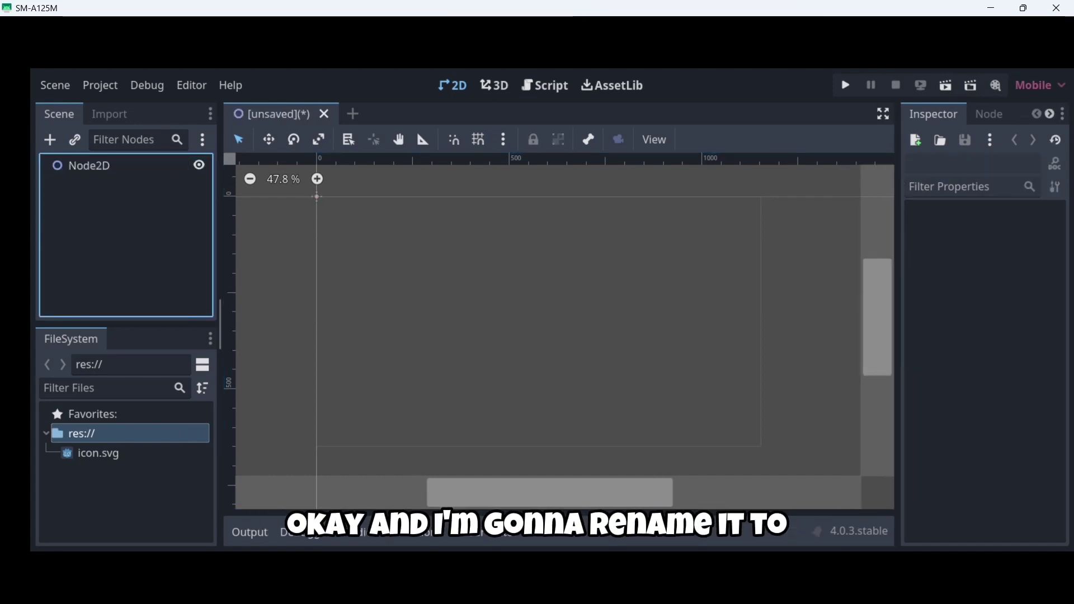
double_click(90, 170)
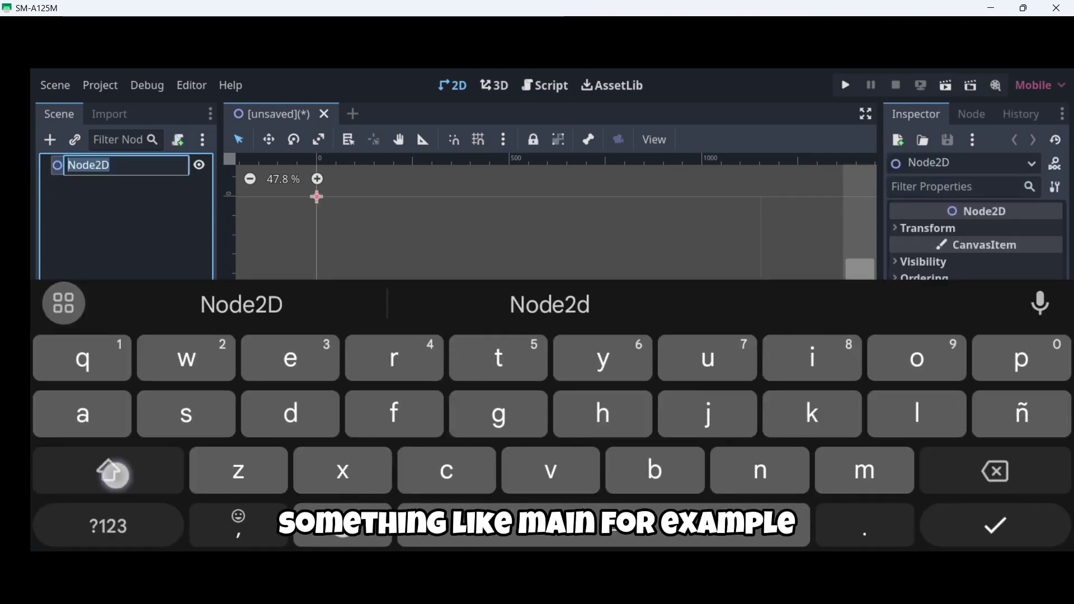
type("MK")
key("BackSpace")
type("ain")
key("Return")
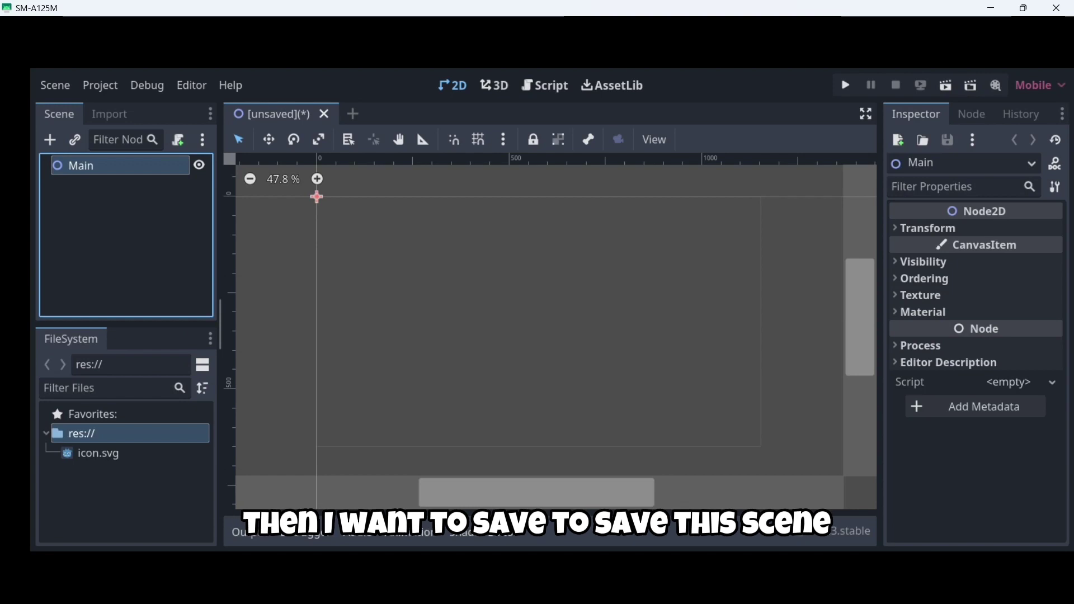
Save the scene as main.tscn in the res:// project folder.
left_click(55, 85)
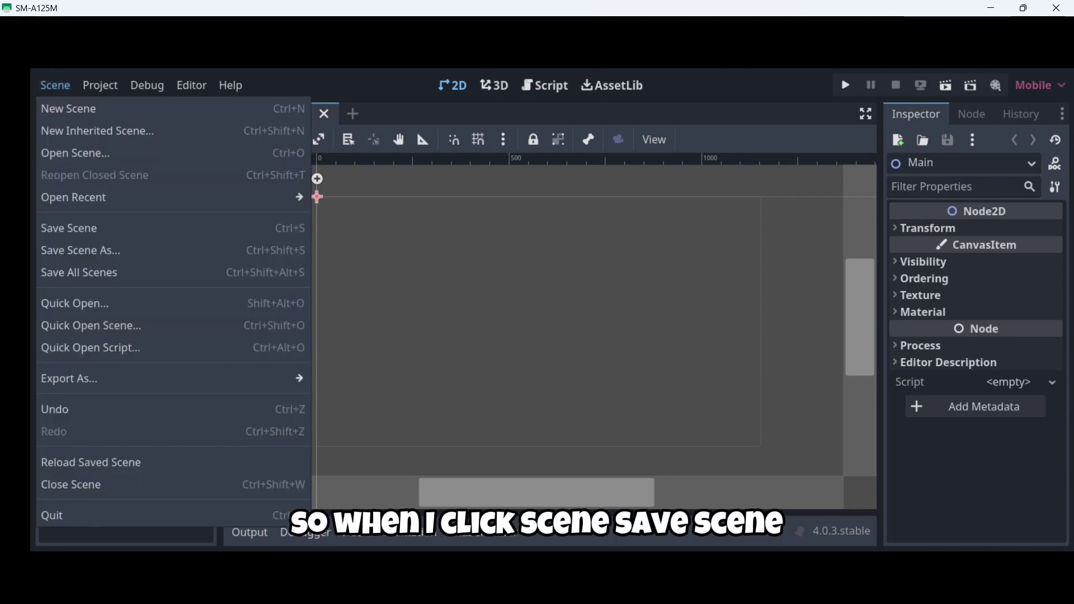
left_click(69, 227)
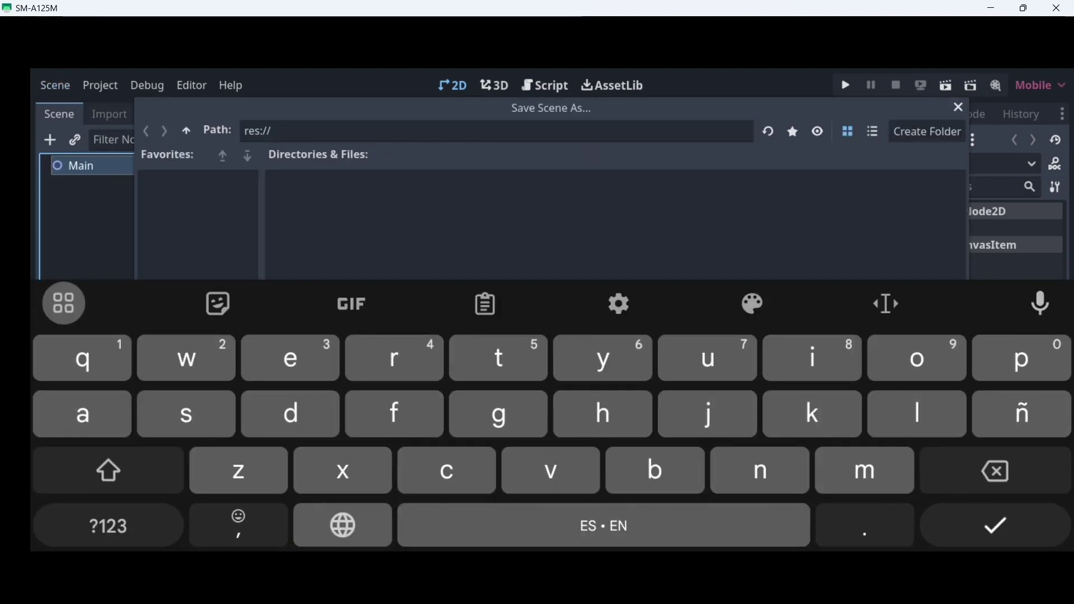
left_click(234, 220)
left_click(698, 479)
left_click(699, 489)
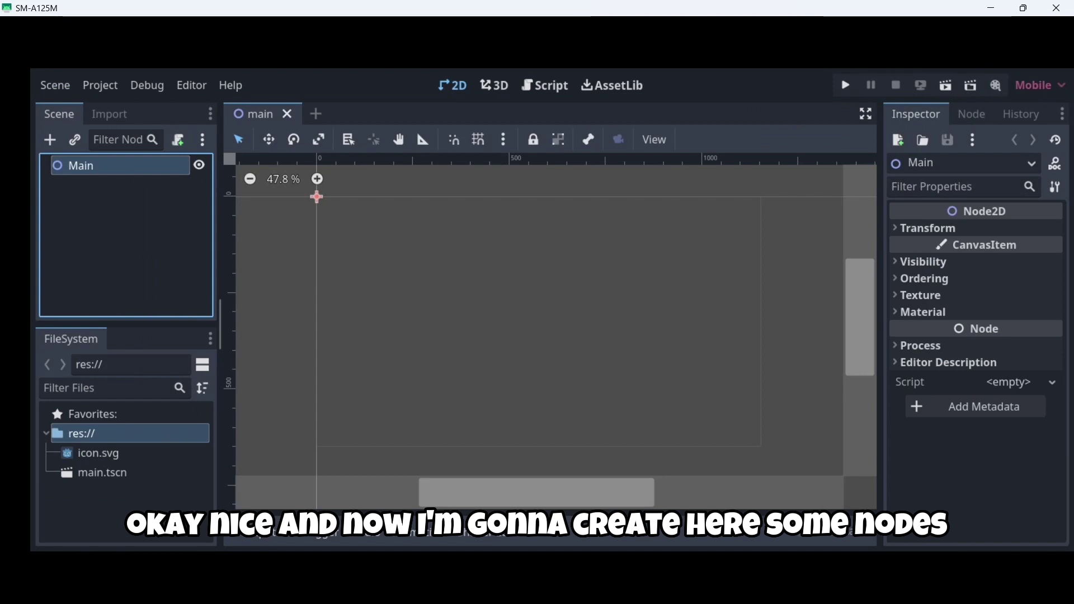
Add a Sprite2D node as a child of Main.
left_click(50, 140)
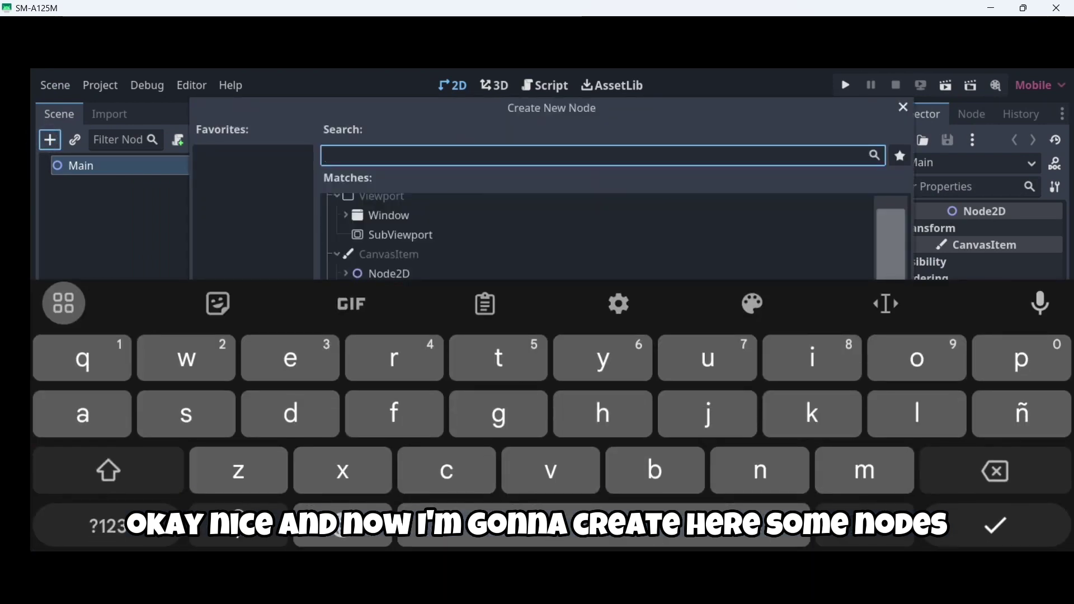
type("sprit")
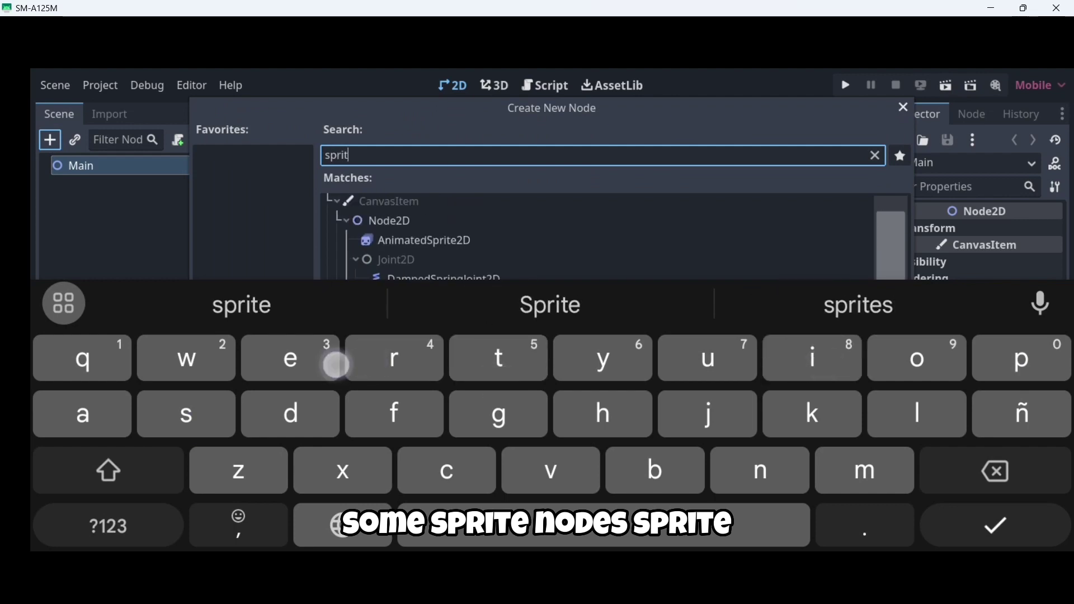
type("e")
left_click(996, 526)
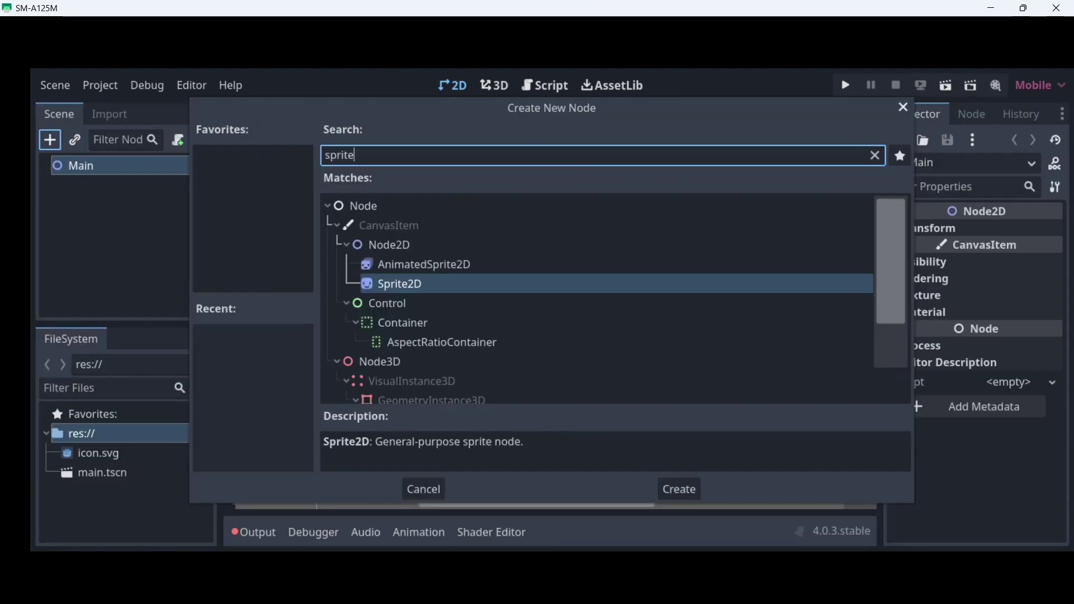
left_click(679, 489)
Quick load icon.svg as the Sprite2D's texture and move the sprite from the origin to left of the viewport frame's centre.
left_click(1021, 230)
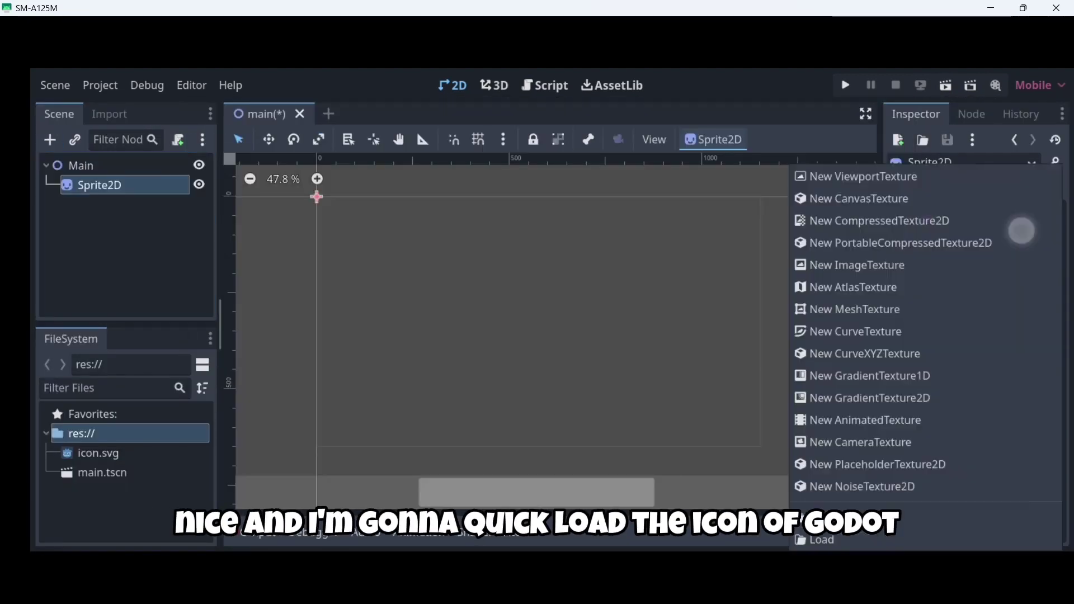
left_click(877, 509)
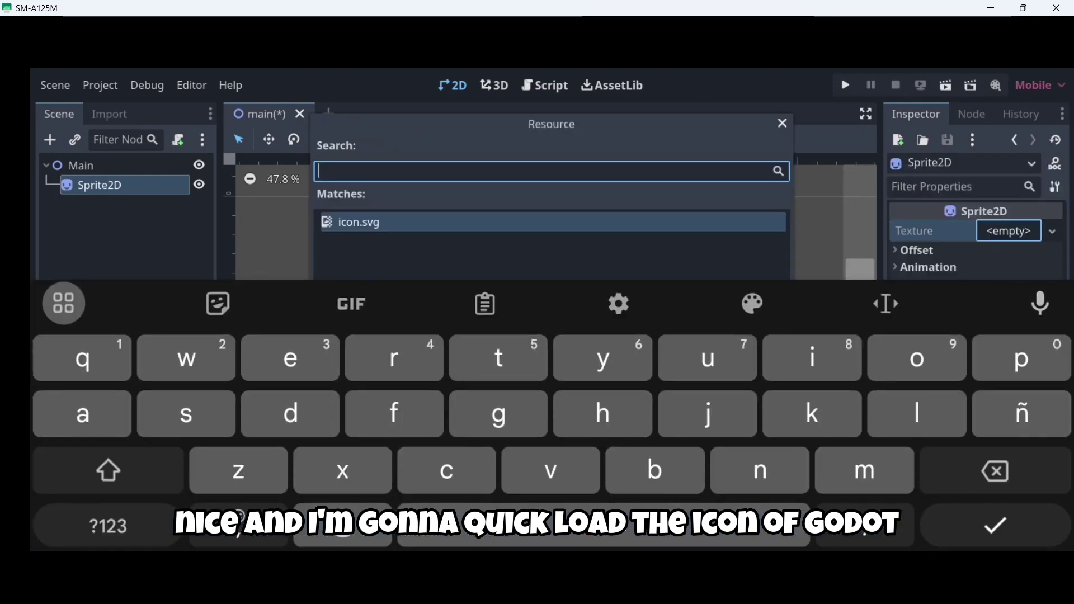
left_click(995, 526)
left_click_drag(327, 212, 480, 324)
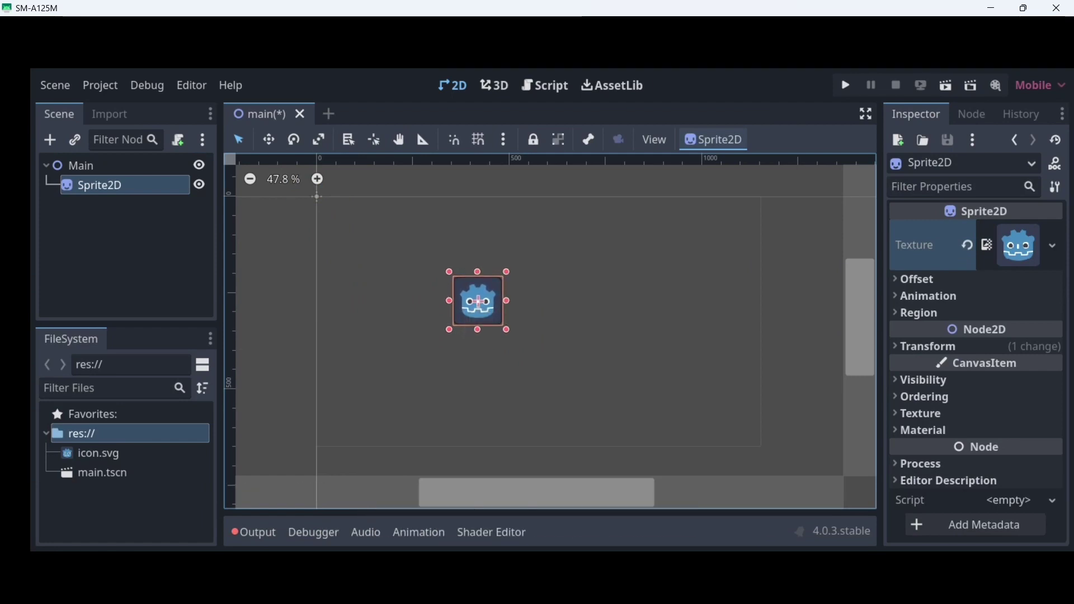
Attach a new GDScript at res://main.gd to the Main node, using the Object: Empty template.
left_click(122, 178)
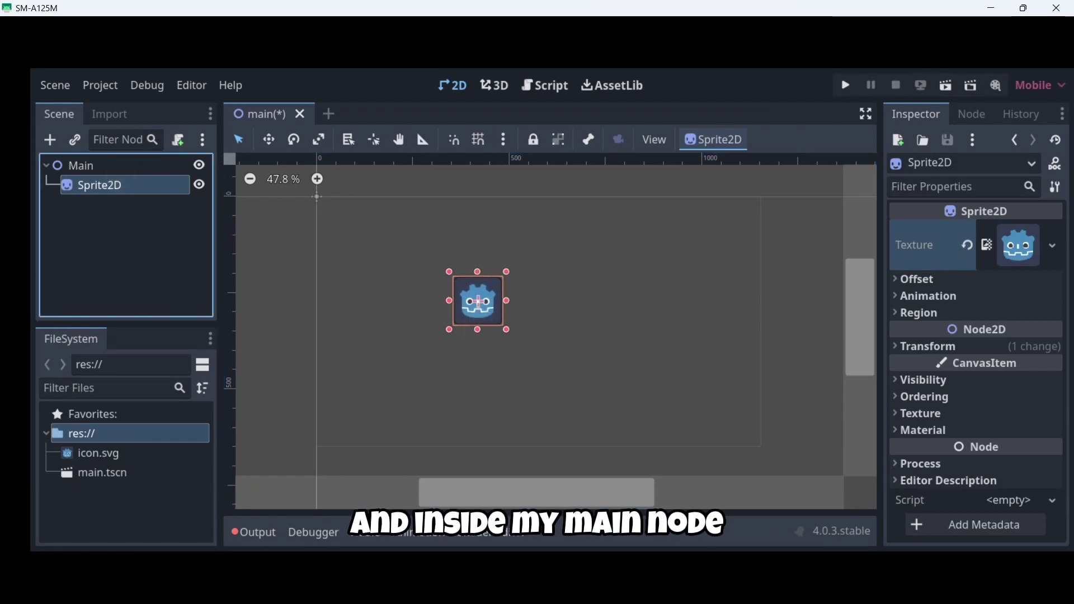
left_click(101, 175)
left_click(90, 166)
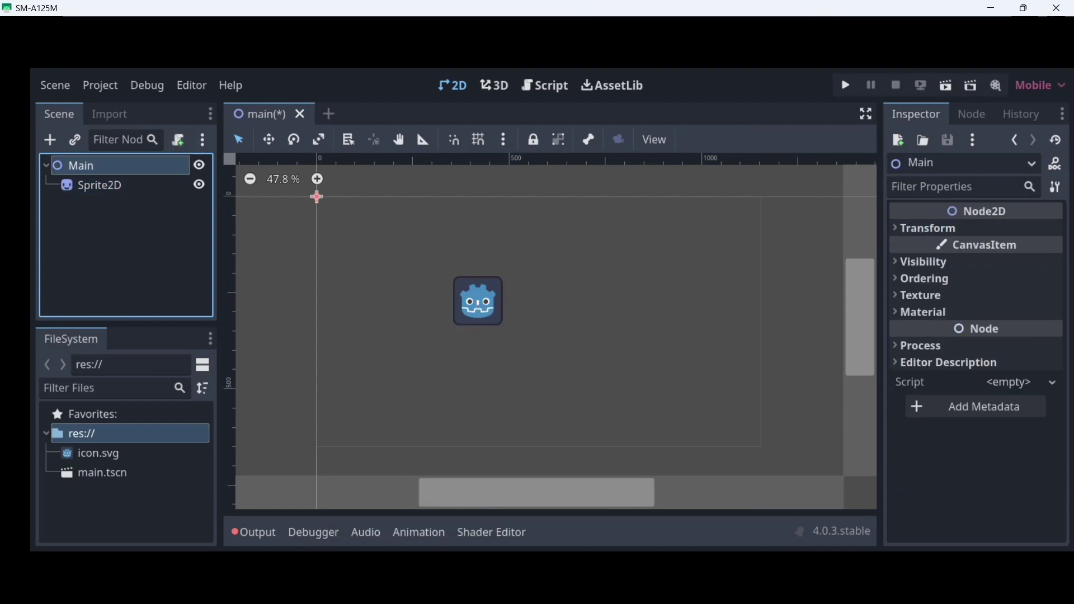
left_click(178, 139)
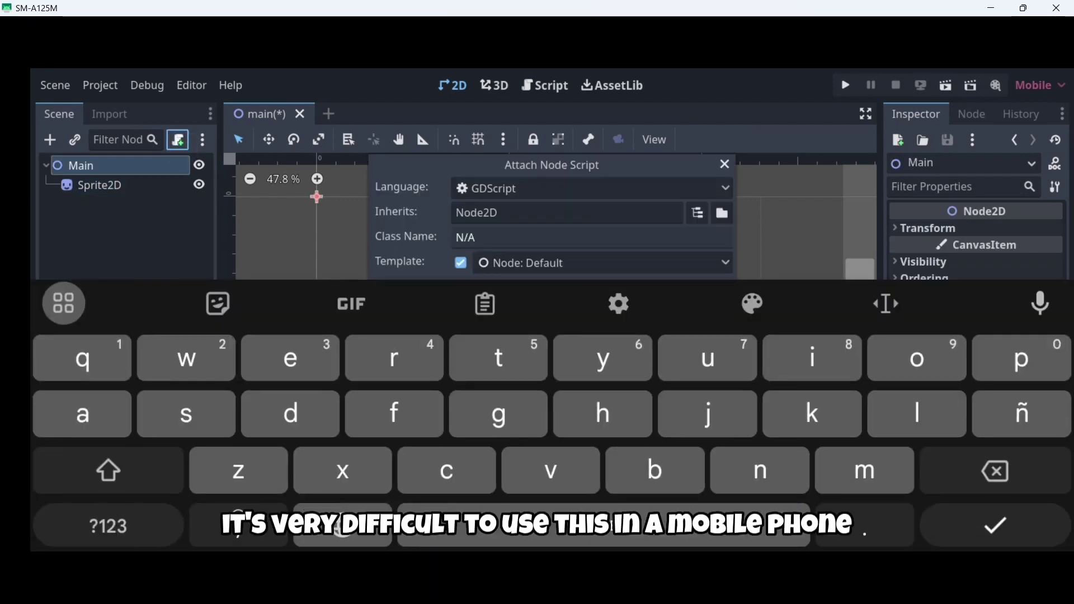
left_click(384, 233)
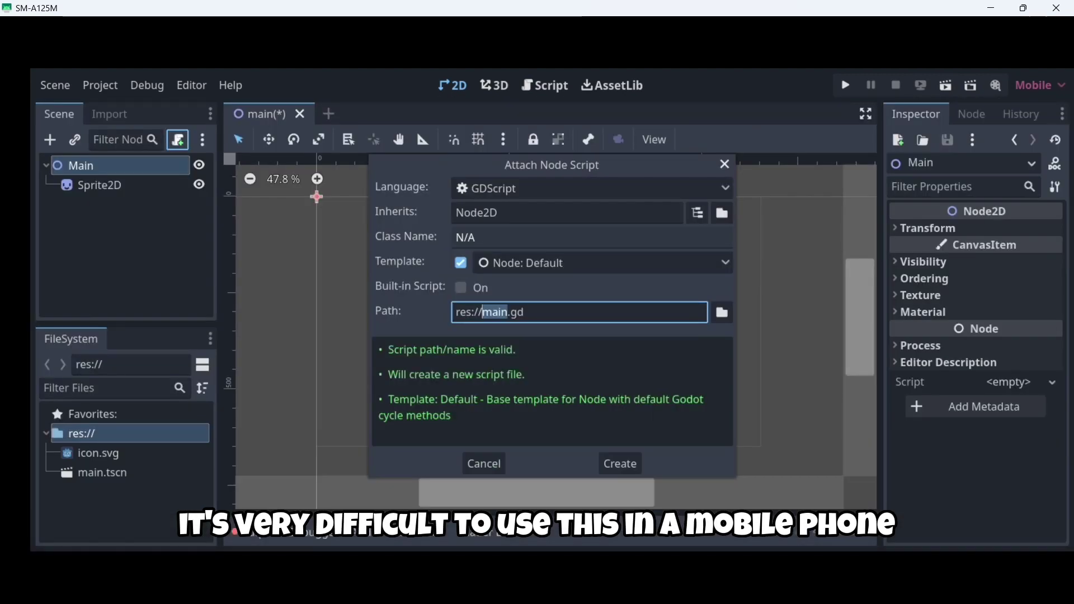
left_click(499, 260)
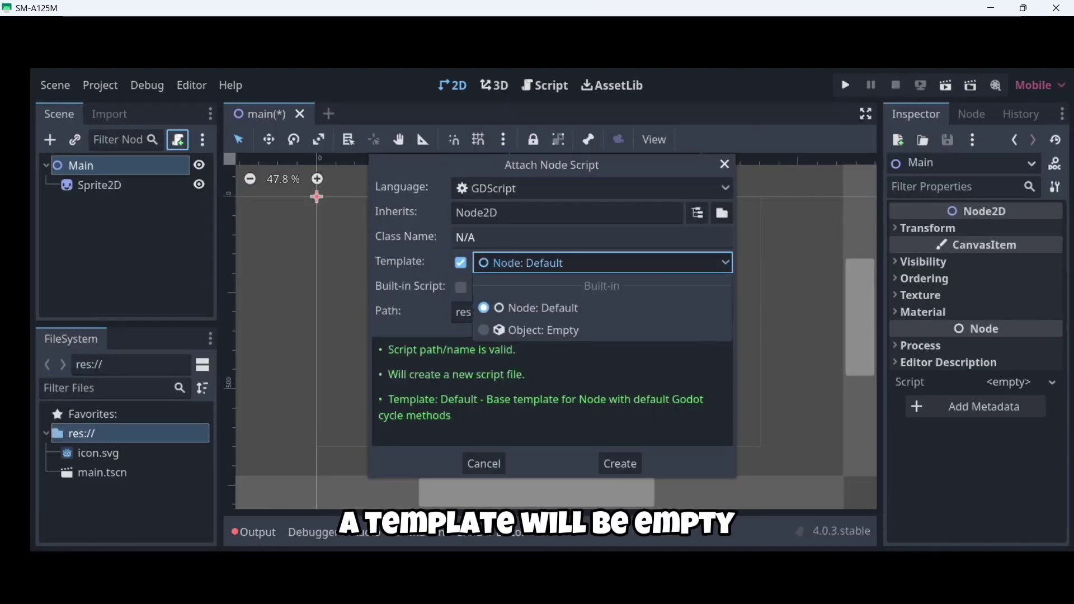
left_click(536, 330)
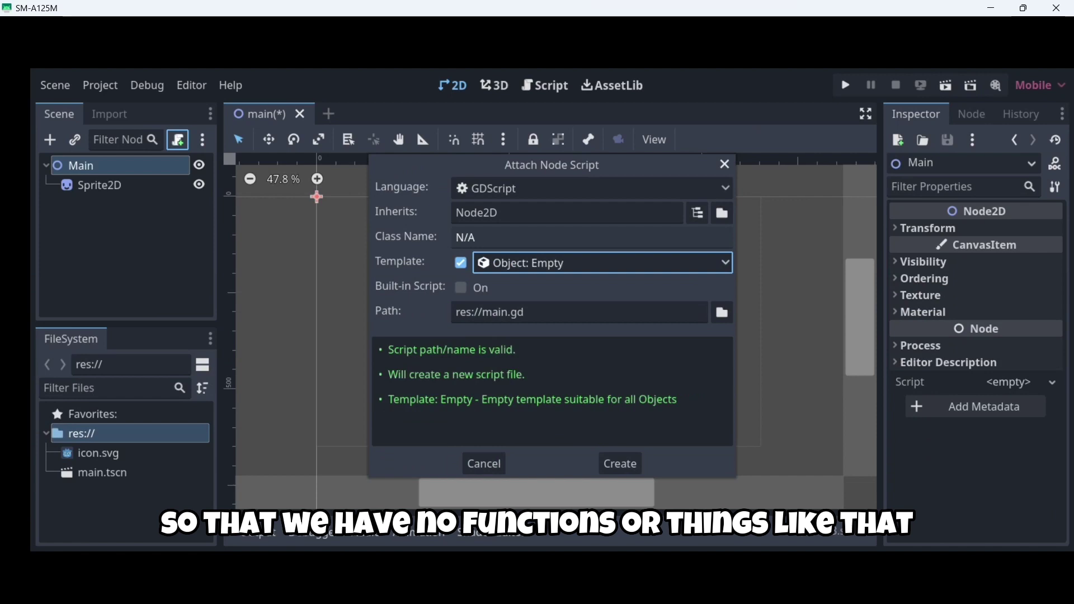
left_click(620, 463)
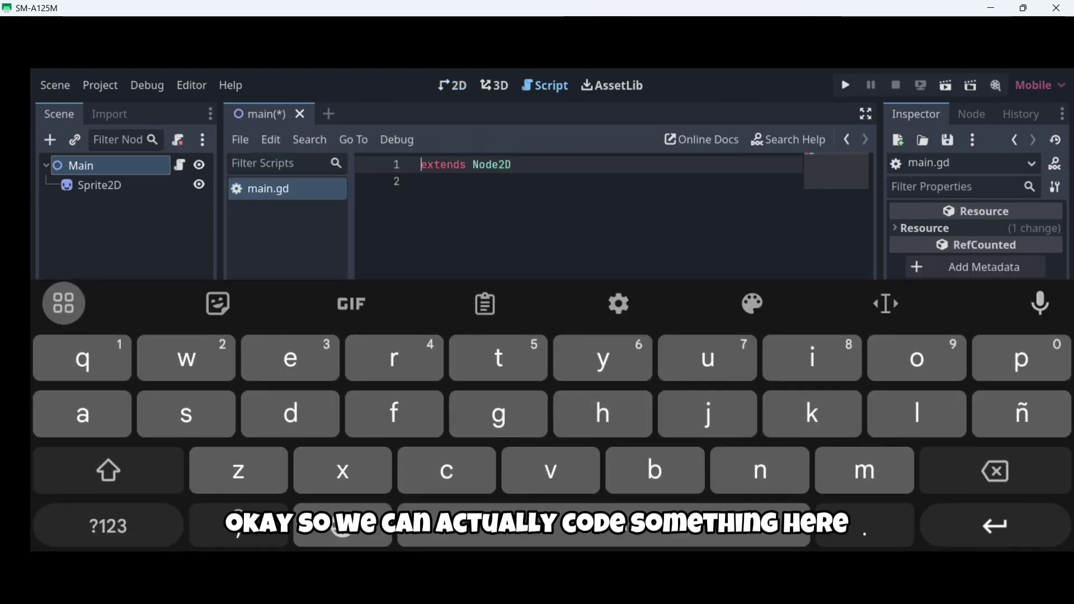
Insert a blank line below the extends line in main.gd and begin a function declaration with "func _" on line 3.
left_click(422, 182)
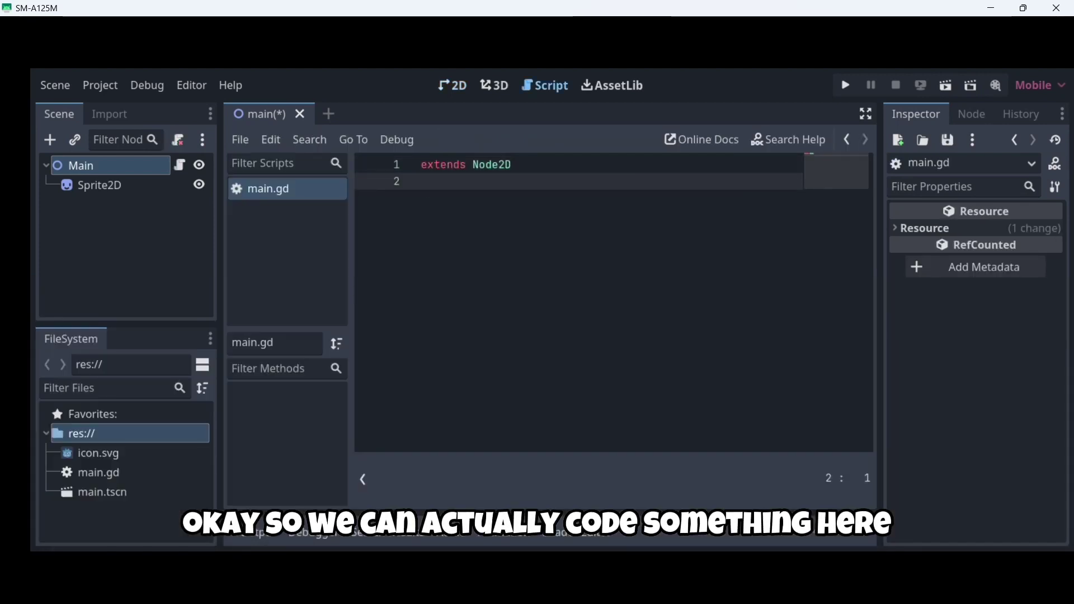
left_click(439, 187)
left_click(968, 544)
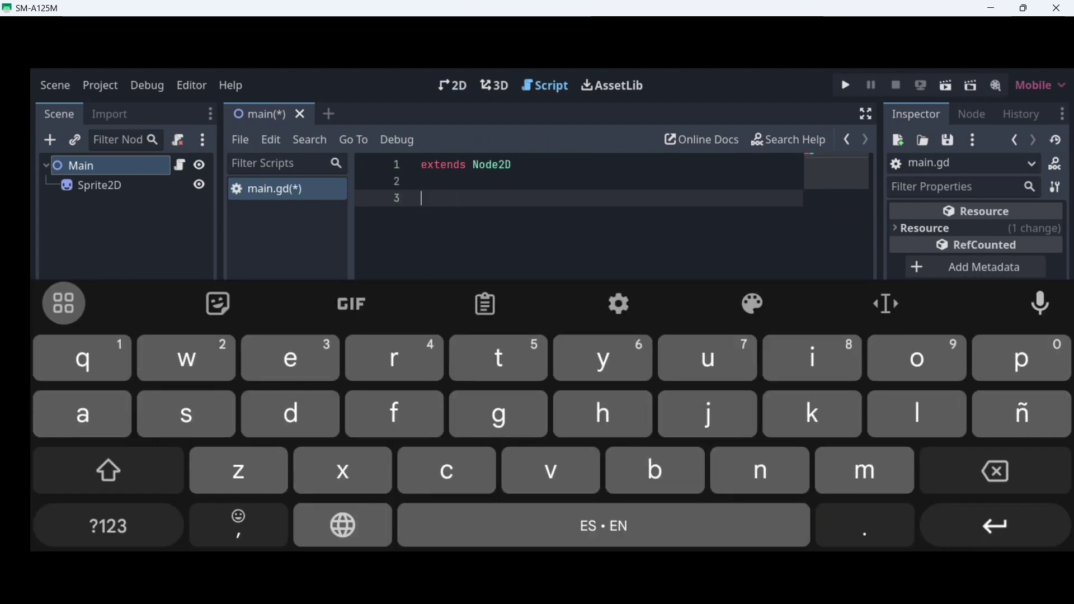
left_click(394, 414)
left_click(708, 358)
left_click(759, 470)
left_click(447, 469)
left_click(123, 529)
left_click(395, 414)
left_click(112, 525)
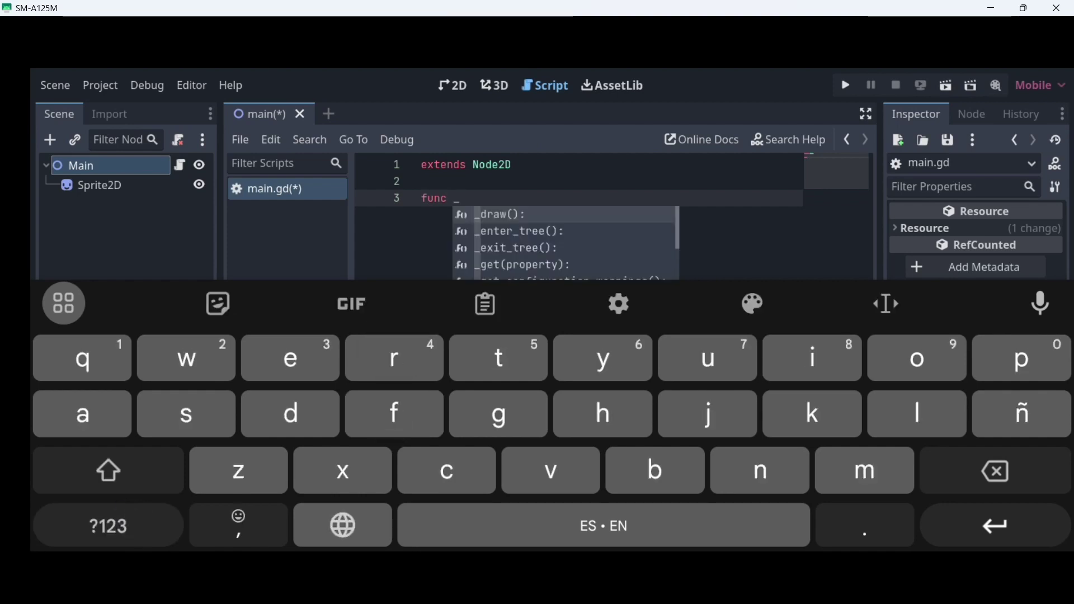
left_click(371, 364)
left_click(300, 373)
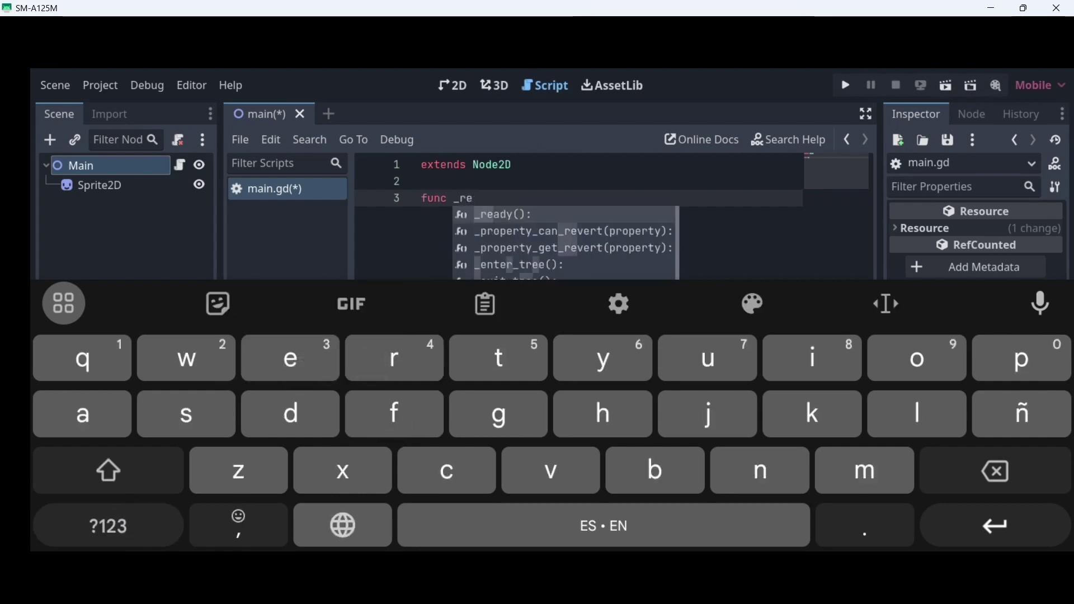
left_click(995, 525)
left_click(996, 526)
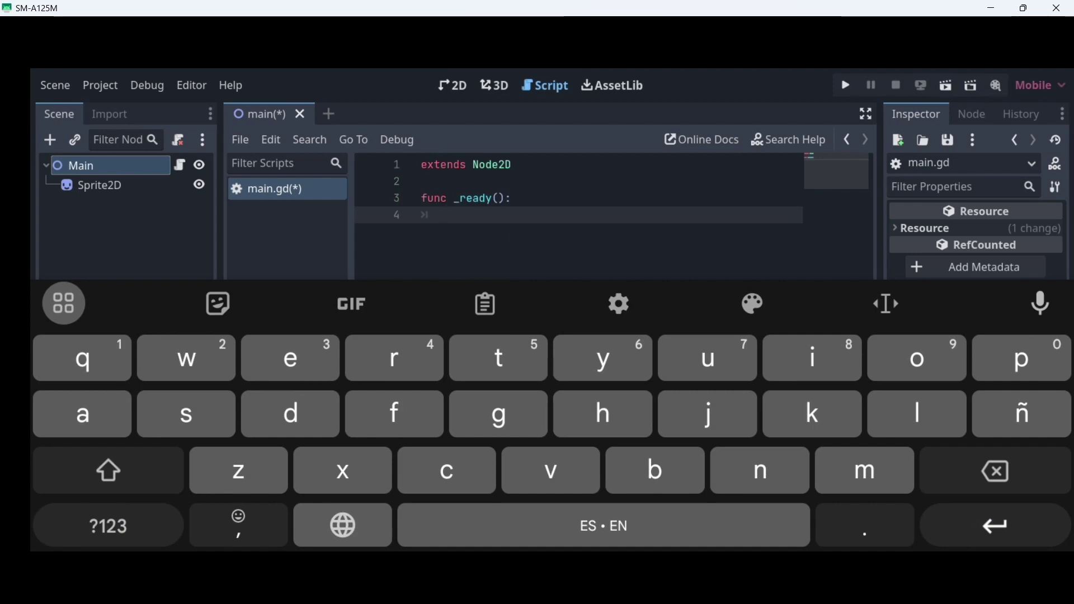
left_click(980, 478)
left_click(980, 478)
left_click(980, 478)
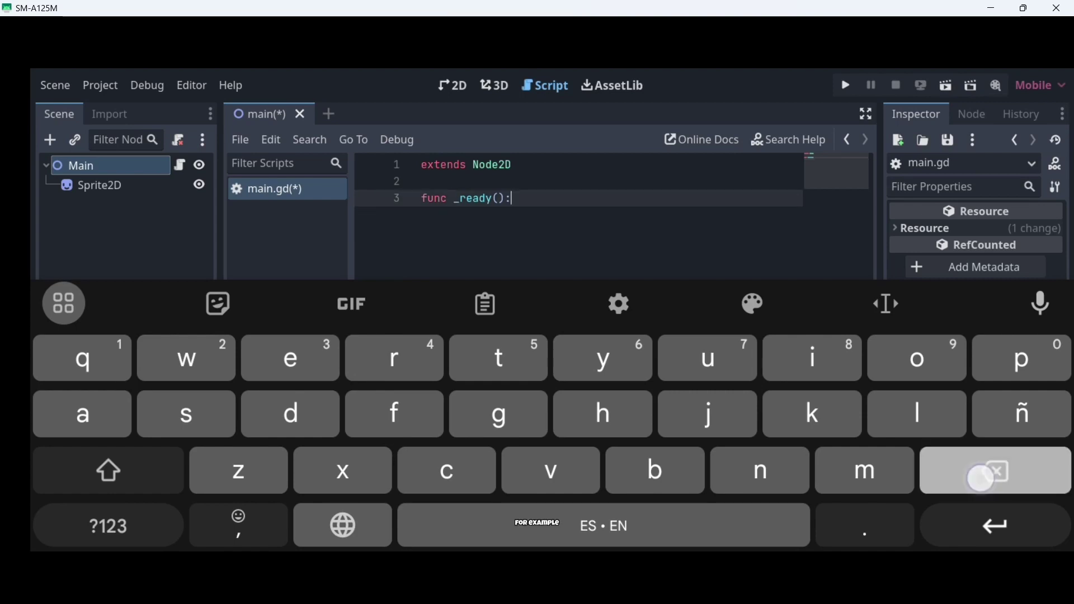
left_click(983, 481)
left_click(985, 485)
left_click(995, 471)
left_click(996, 471)
left_click(996, 472)
left_click(995, 472)
left_click(996, 472)
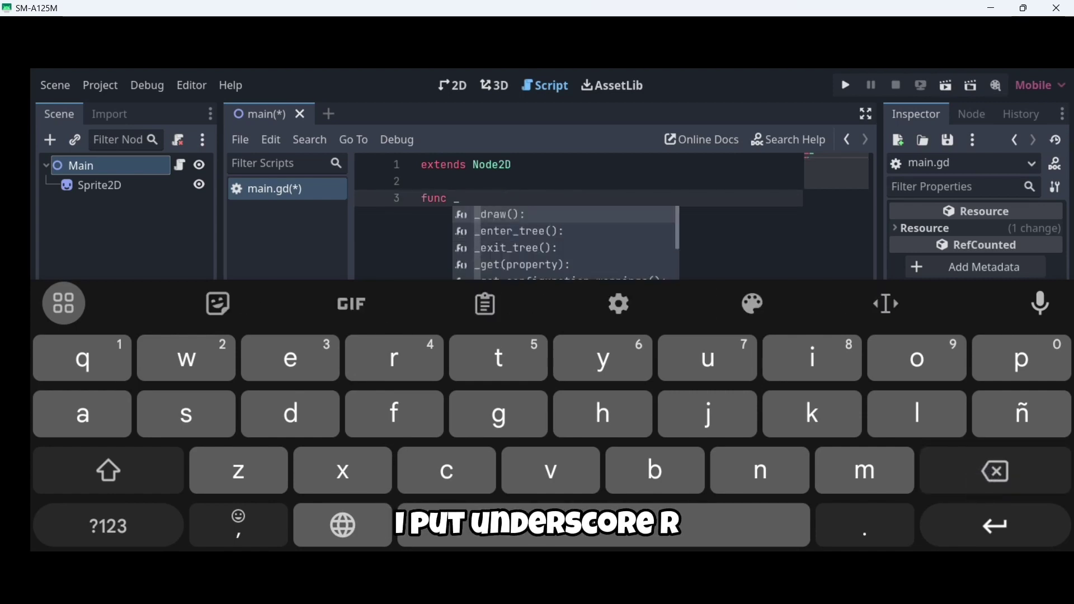
Autocomplete the function declaration on line 3 as _ready(): and start its indented body line.
type("r")
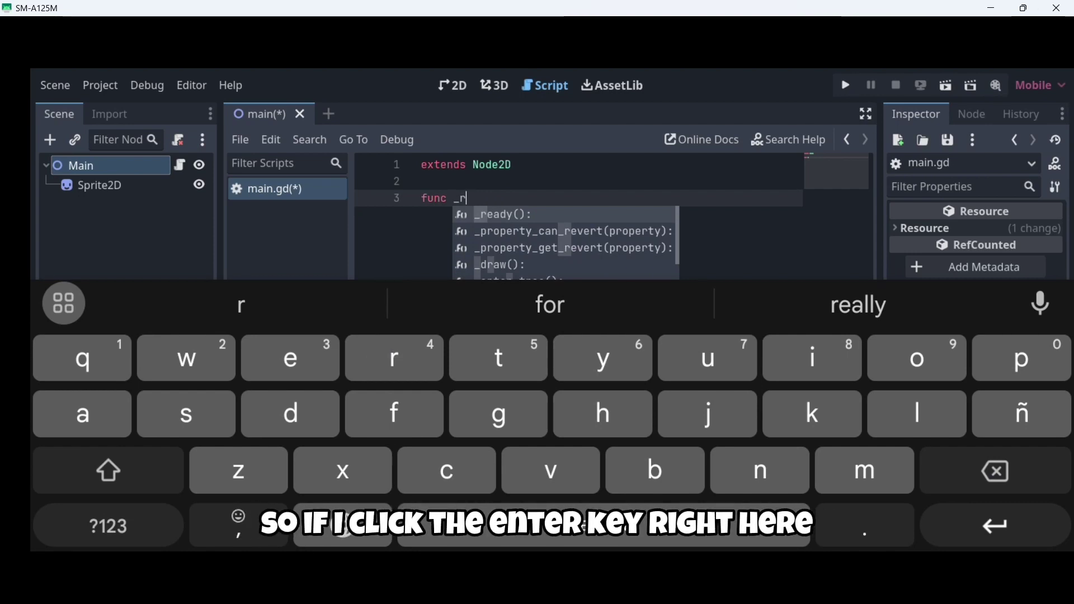
left_click(1007, 523)
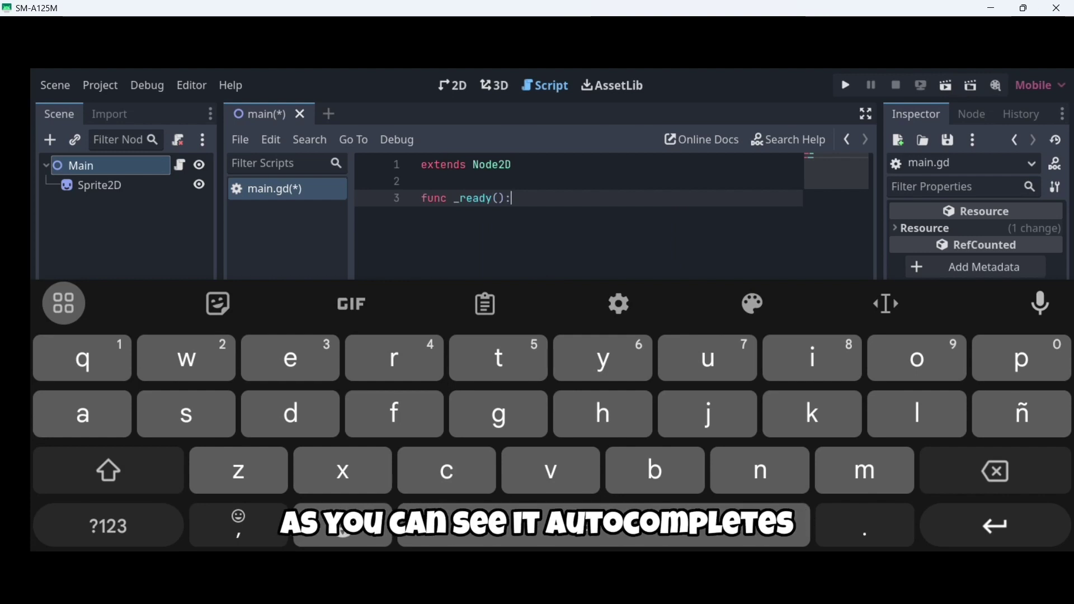
key("Return")
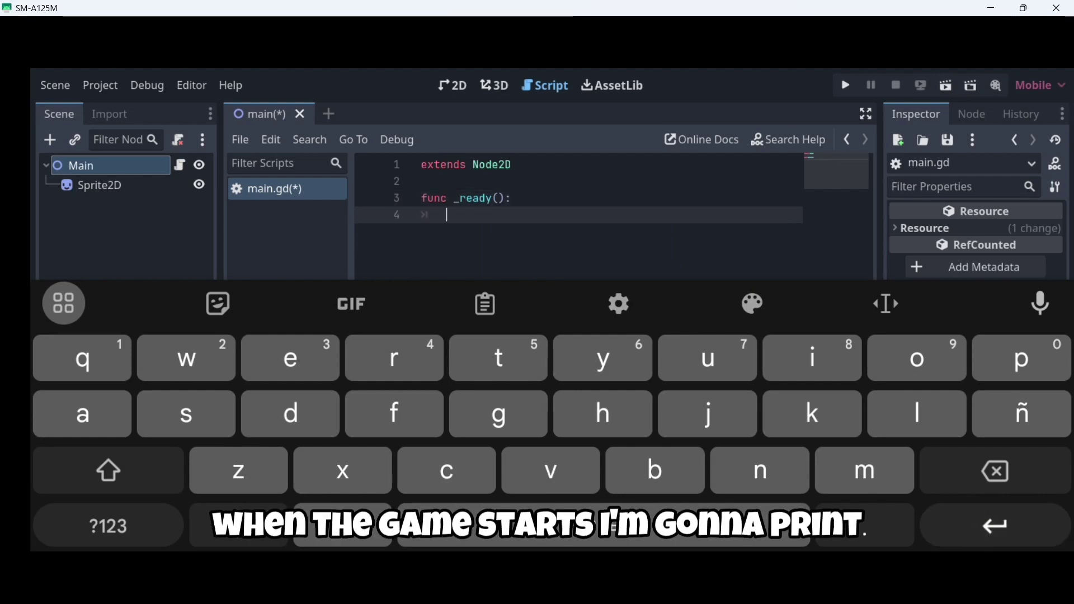
Add a print("") call with empty quotes as the body of _ready() on line 4 of main.gd.
type("print")
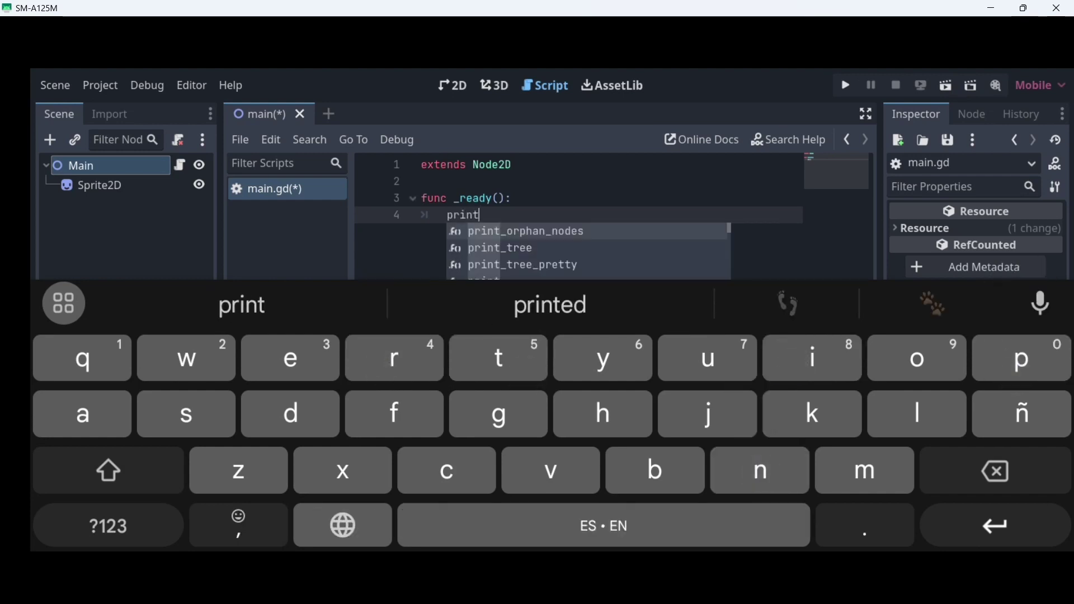
mouse_move(428, 182)
left_mouse_down()
mouse_move(427, 209)
mouse_move(428, 200)
left_mouse_up()
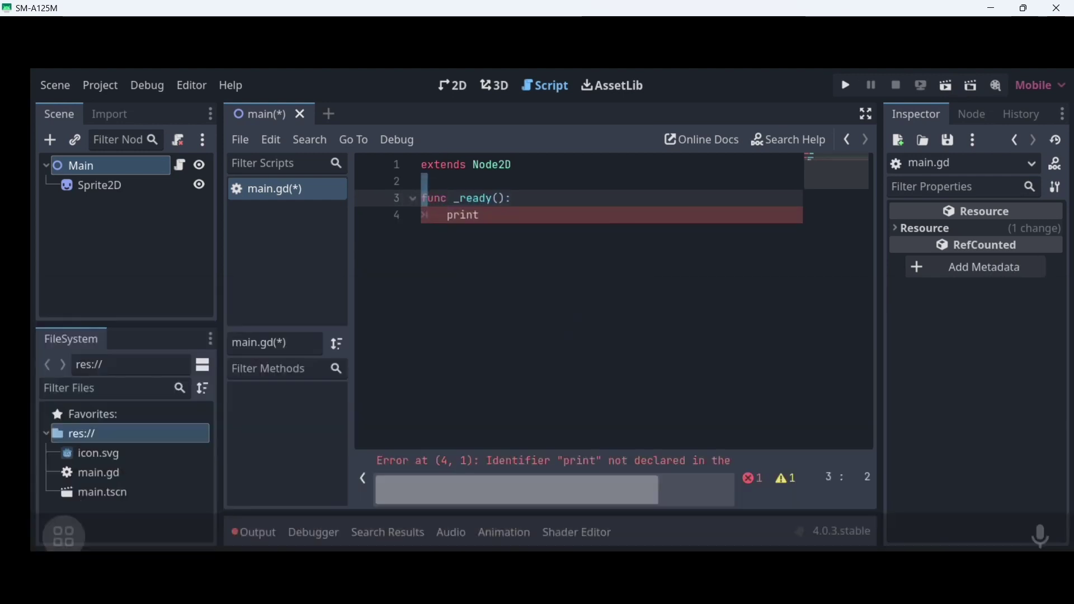
left_click(491, 217)
left_click(129, 519)
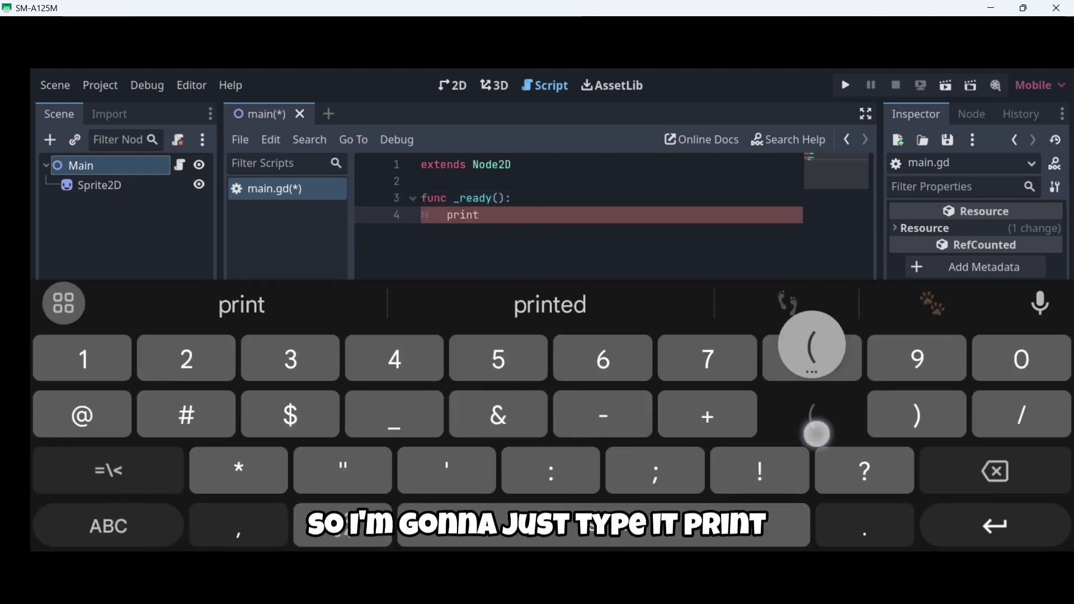
type("(")
left_click(108, 525)
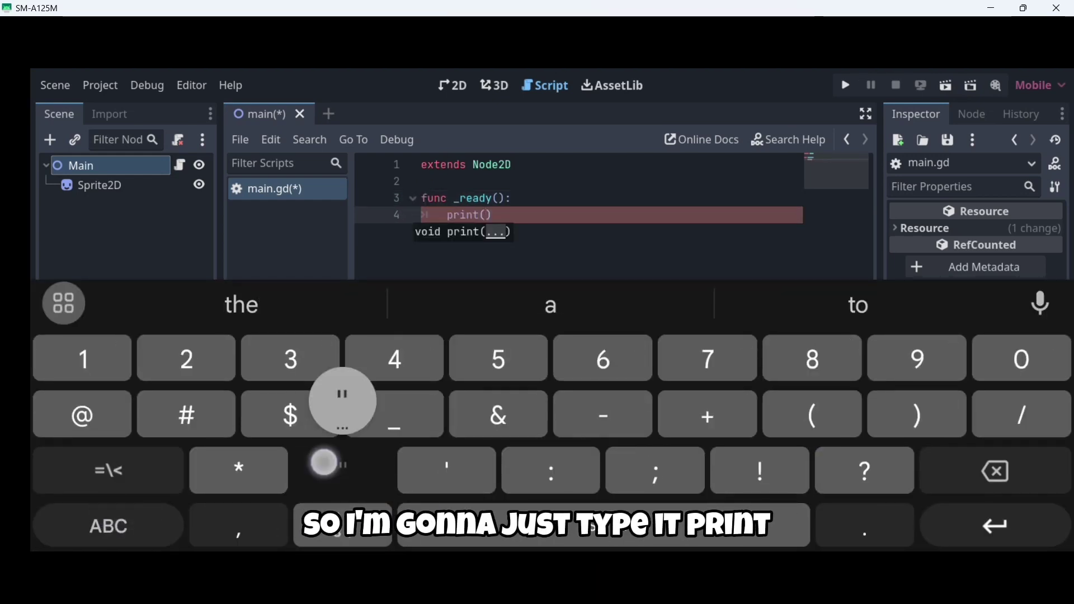
type("\"")
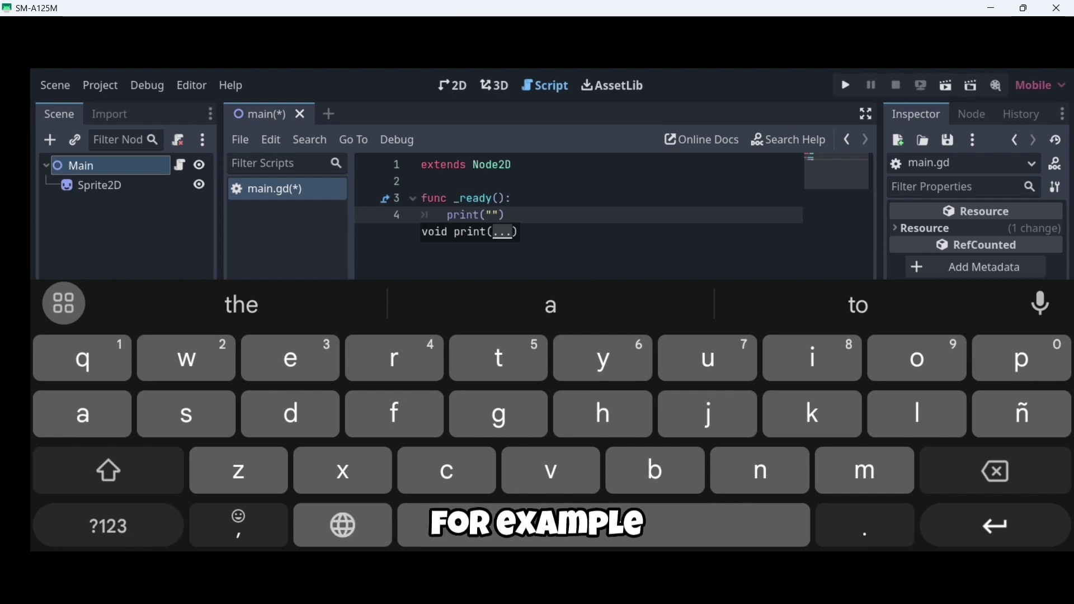
Enter subscribe as the string inside the print call and remove the accidental line break in it.
left_click(108, 470)
left_click(108, 471)
type("subscribe")
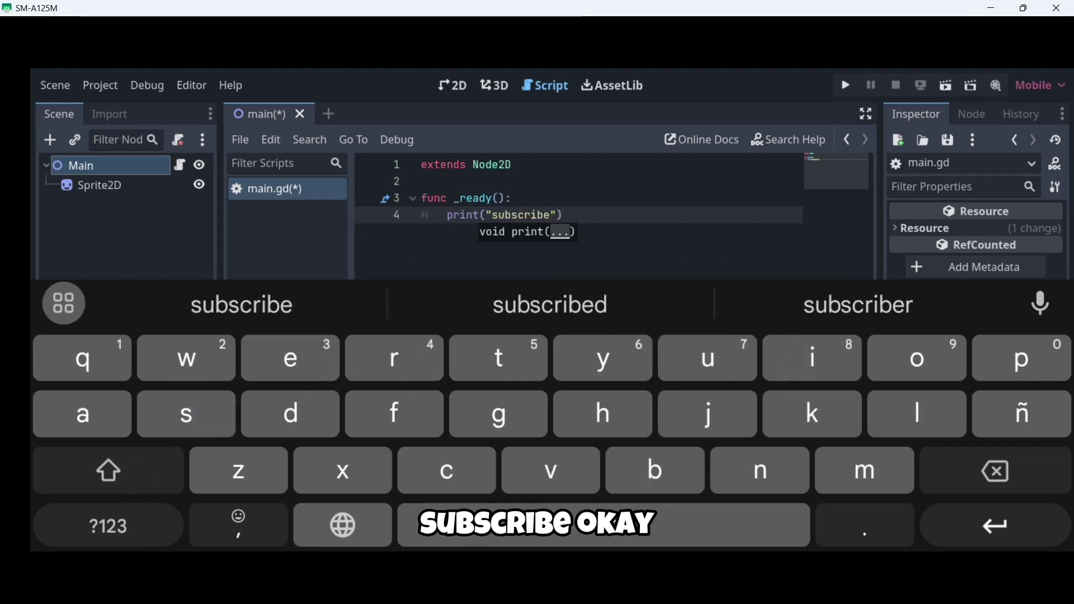
key("Return")
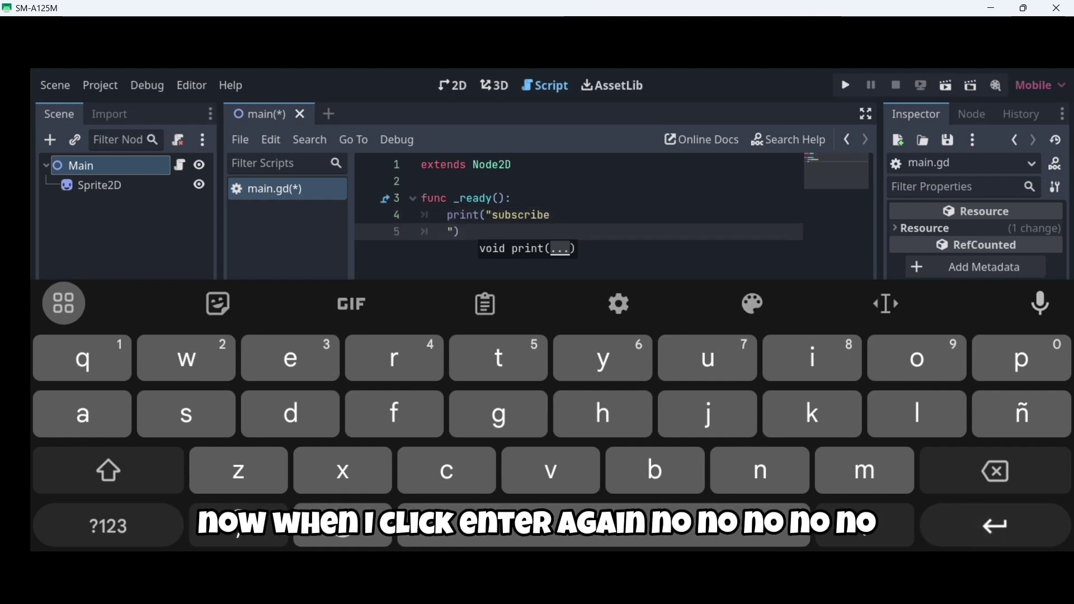
key("BackSpace")
key("BackSpace")
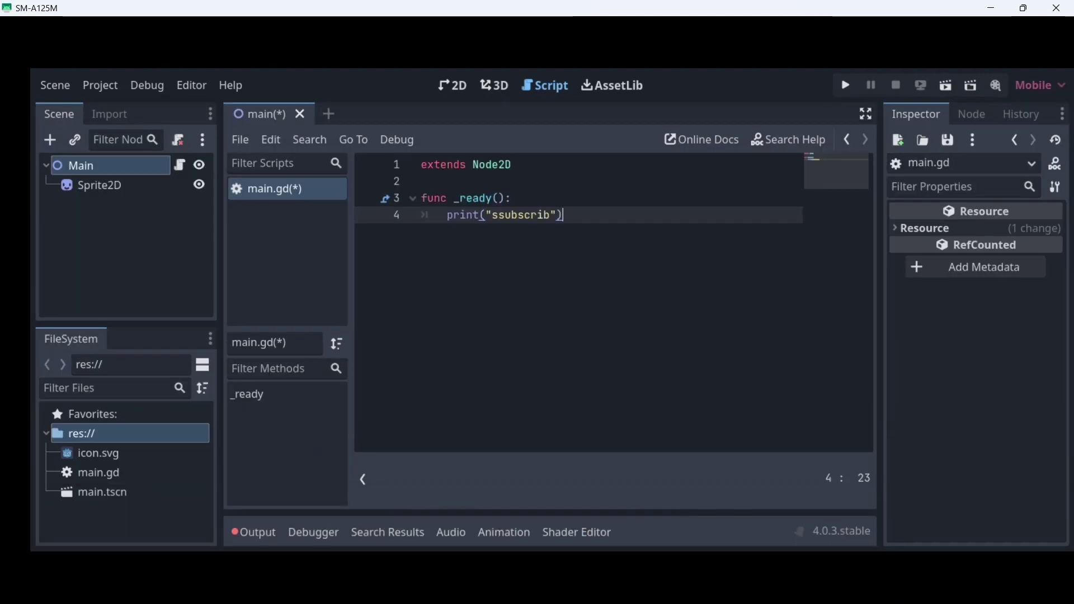
left_click(593, 226)
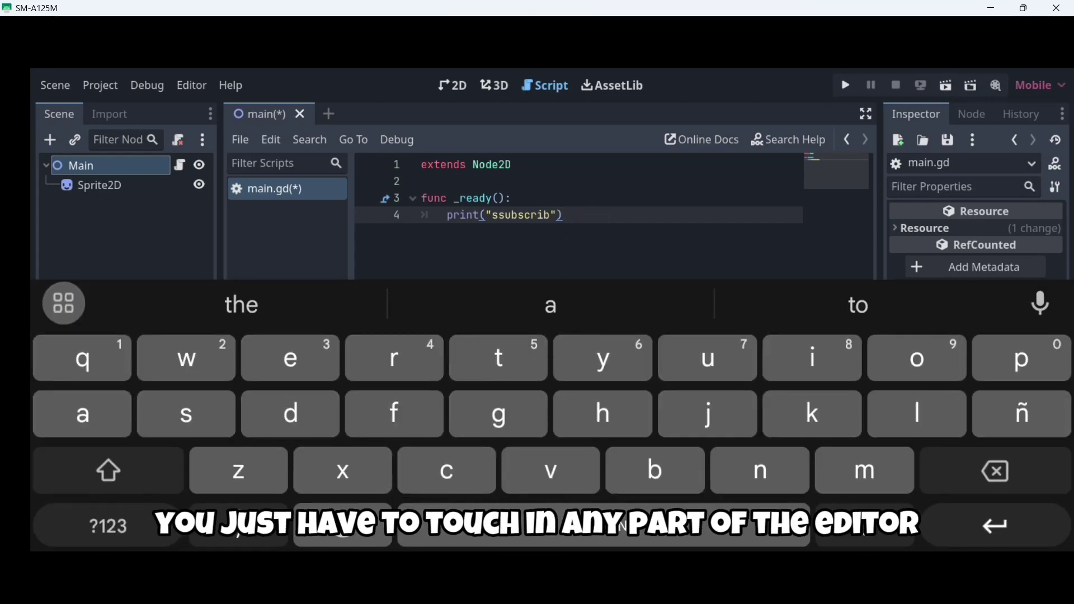
left_click(728, 227)
key("Escape")
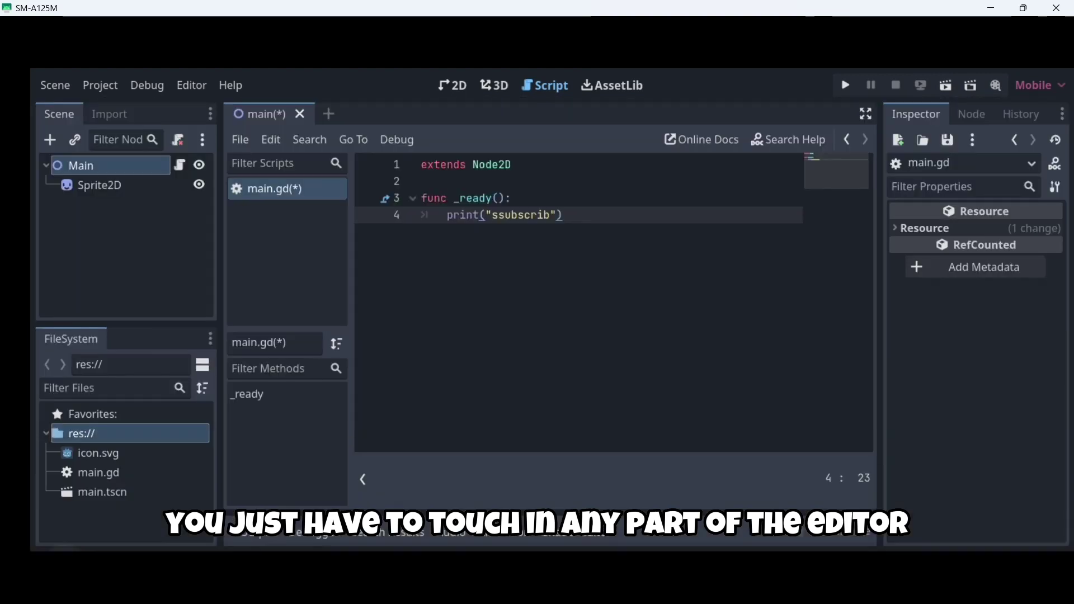
left_click(635, 320)
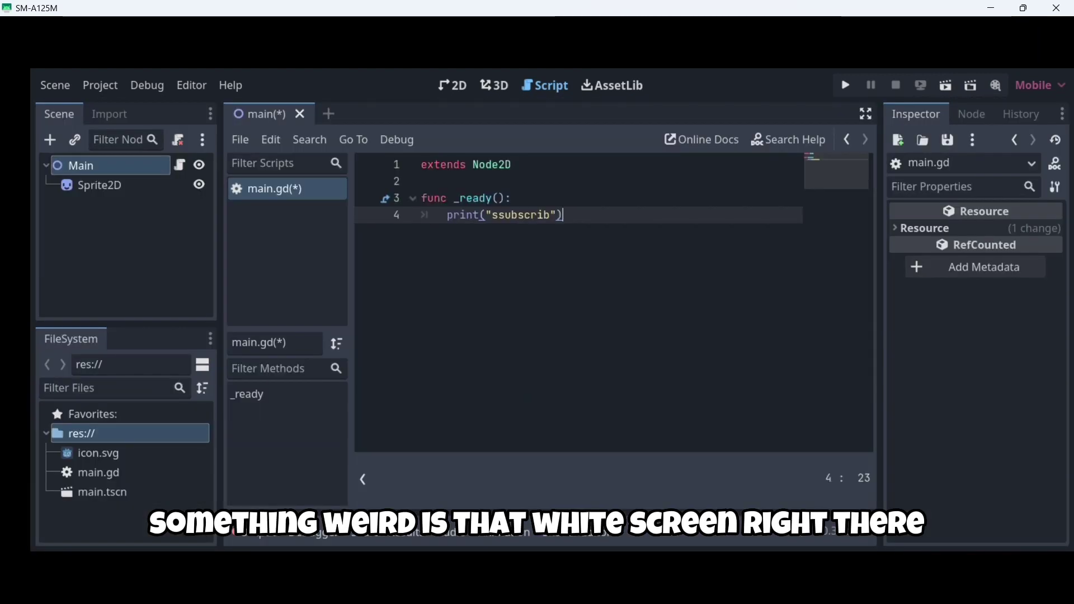
left_click(638, 290)
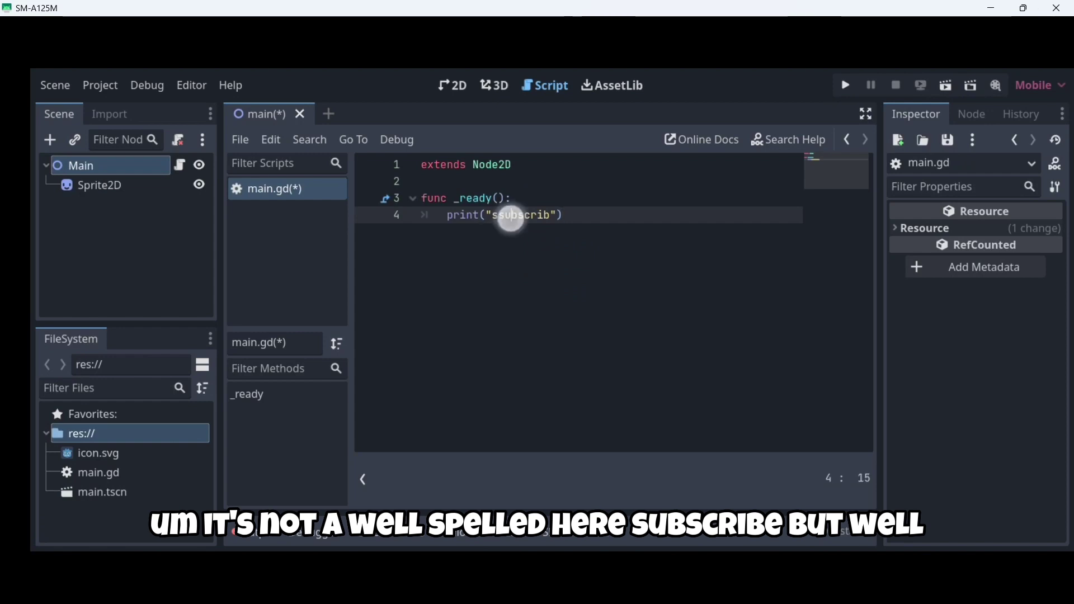
double_click(511, 218)
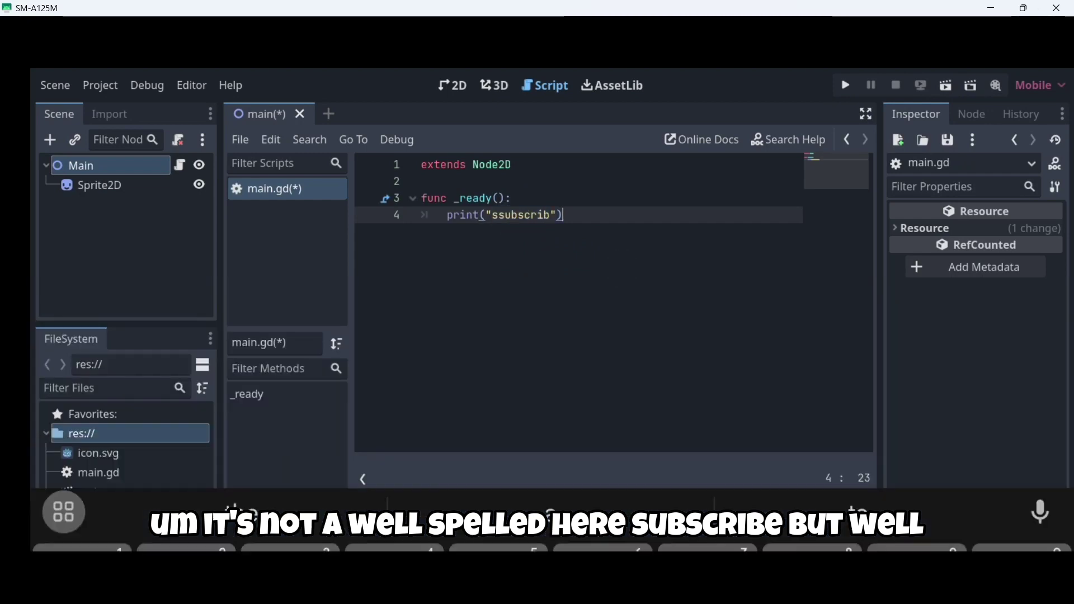
left_click(620, 267)
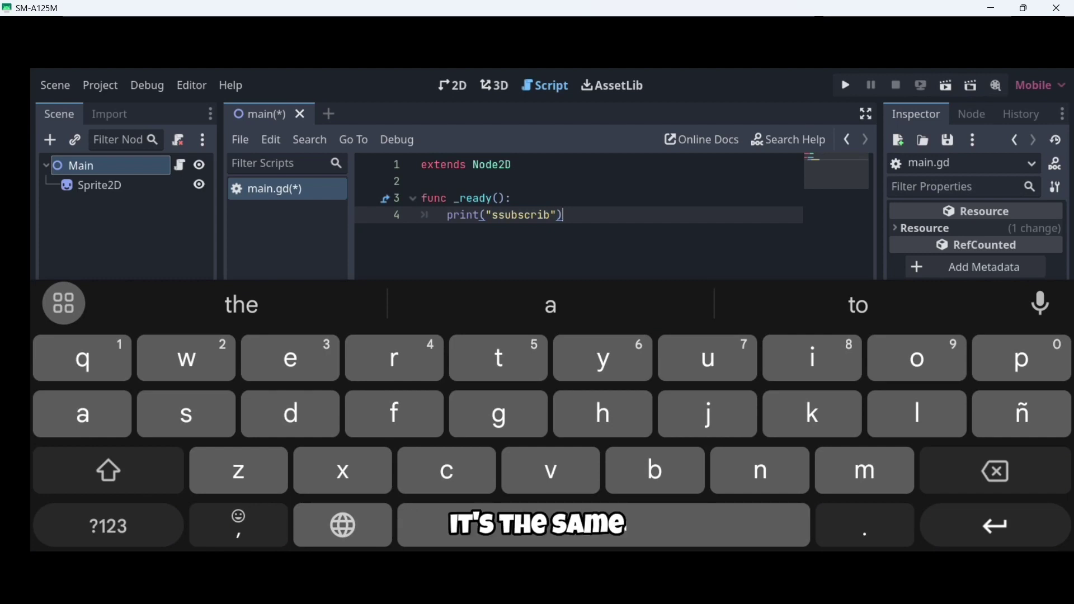
Run the project with the current scene selected as the main scene, and leave the running game.
left_click(845, 85)
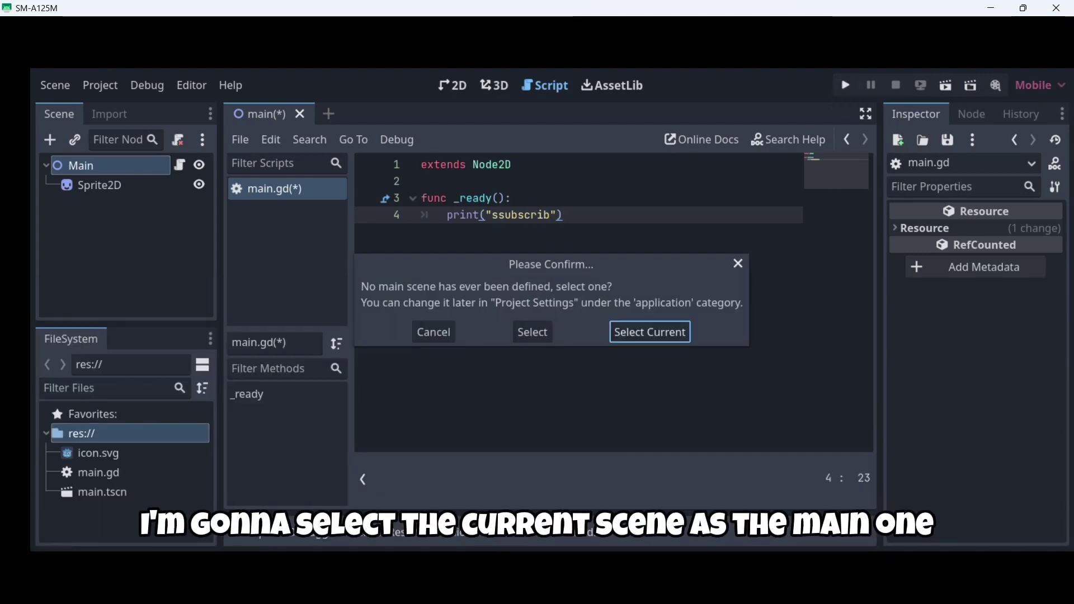
left_click(619, 334)
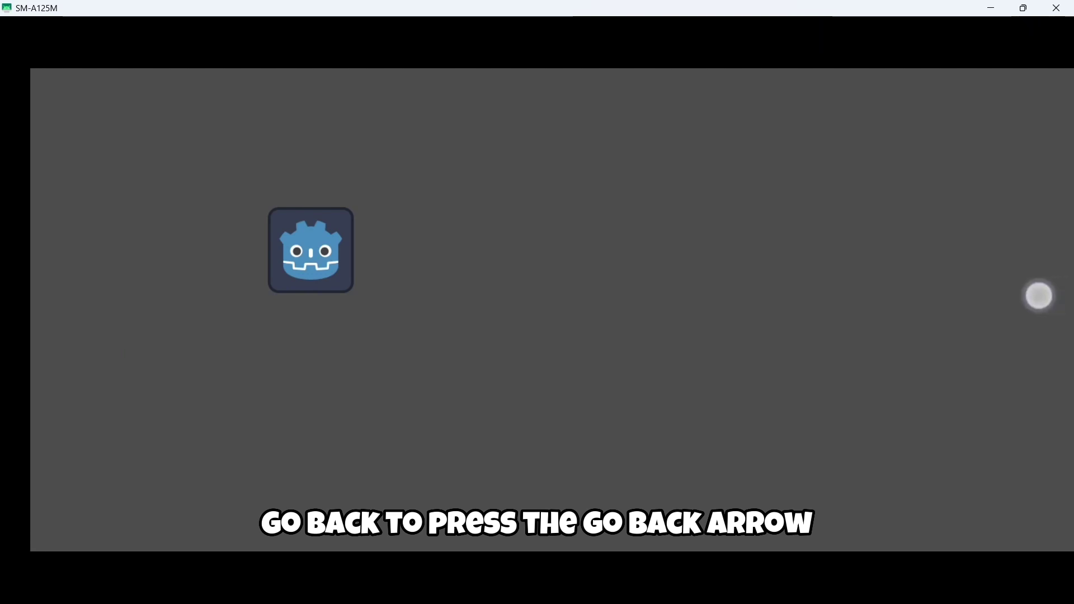
left_click_drag(1017, 295, 791, 352)
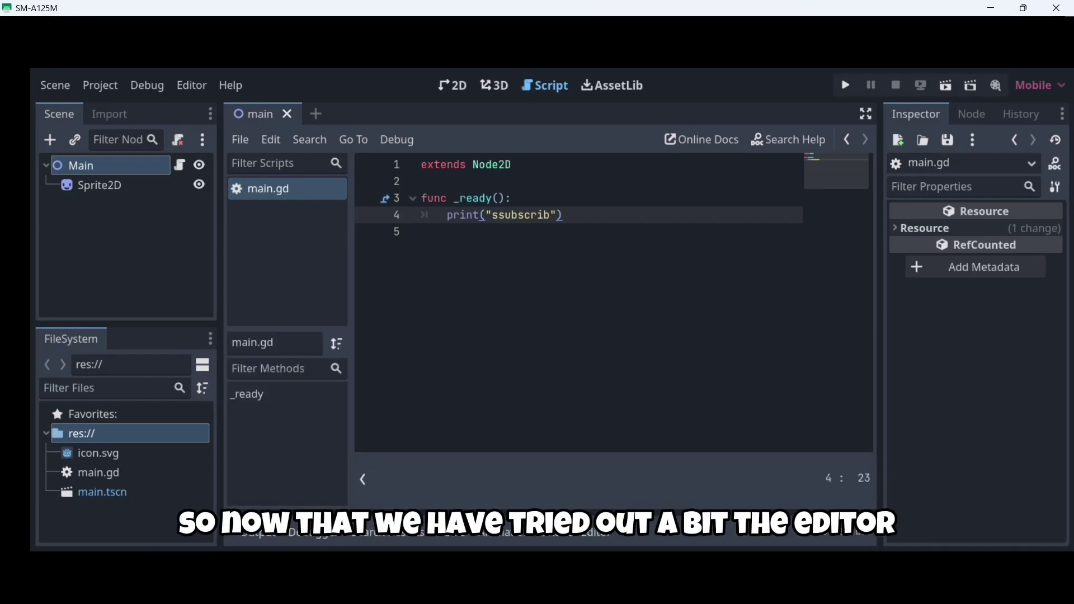
Delete the print statement from line 4, keeping the indentation of the _ready() body.
left_click(716, 218)
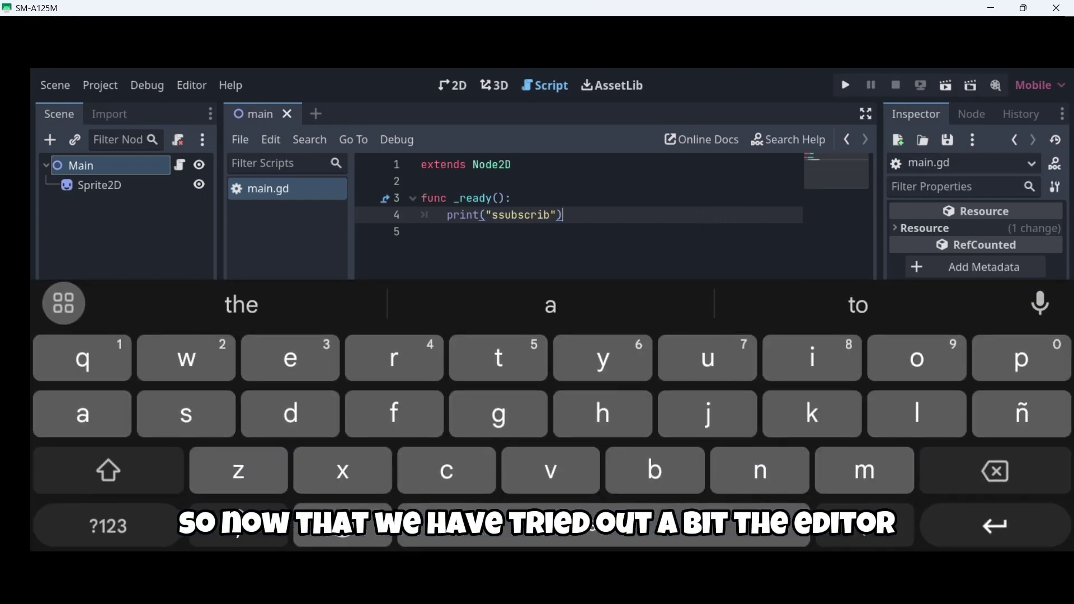
left_click(999, 474)
left_click_drag(998, 475, 980, 488)
Write the node reference $Sprite2D on the indented line 4 of main.gd.
left_click(115, 525)
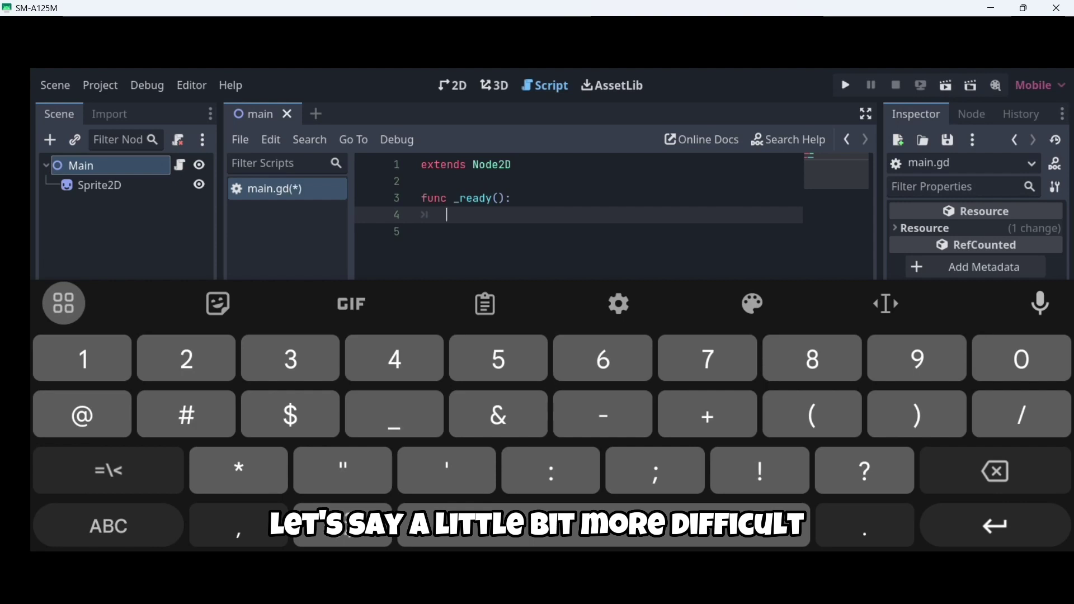
left_click(290, 415)
left_click(108, 525)
left_click(108, 471)
left_click(185, 424)
left_click(988, 390)
left_click(394, 376)
left_click(981, 490)
left_click(982, 485)
left_click(1007, 387)
left_click(993, 485)
left_click(1021, 360)
left_click(384, 371)
left_click(995, 525)
Extend the $Sprite2D reference on line 4 with the modulate property and an equals sign.
left_click(867, 527)
left_click(865, 470)
left_click(917, 359)
left_click(290, 414)
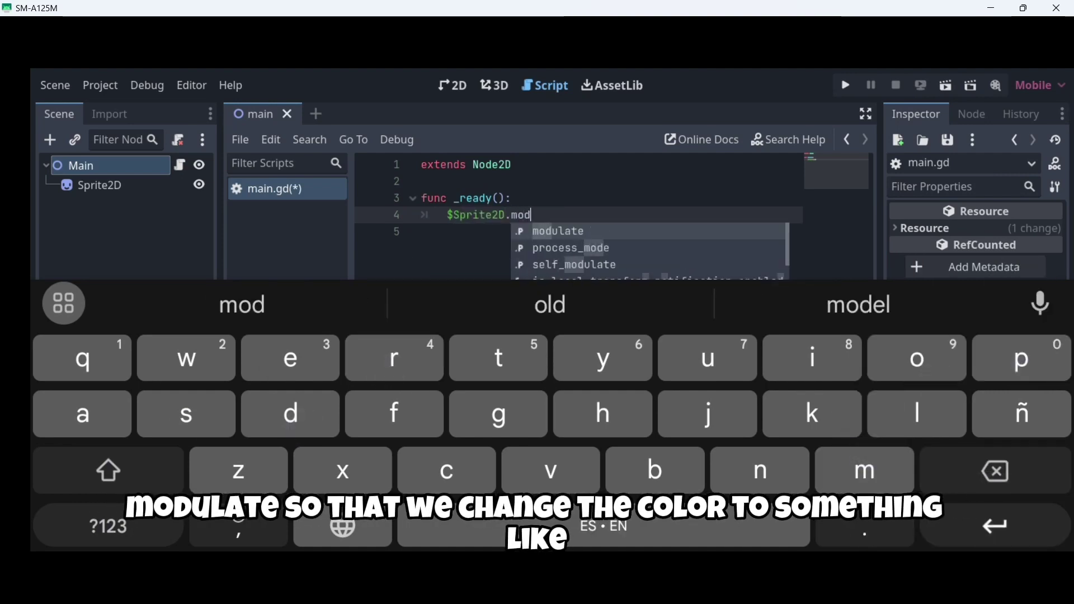
left_click(994, 526)
left_click(605, 526)
left_click(108, 526)
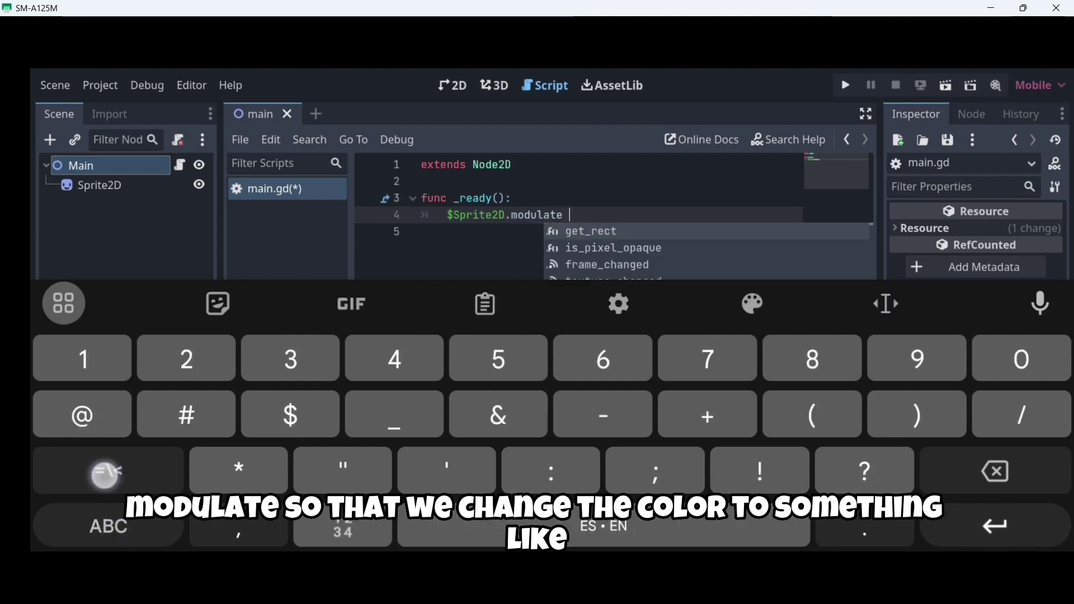
left_click(108, 470)
left_click(708, 414)
left_click(108, 526)
left_click(705, 514)
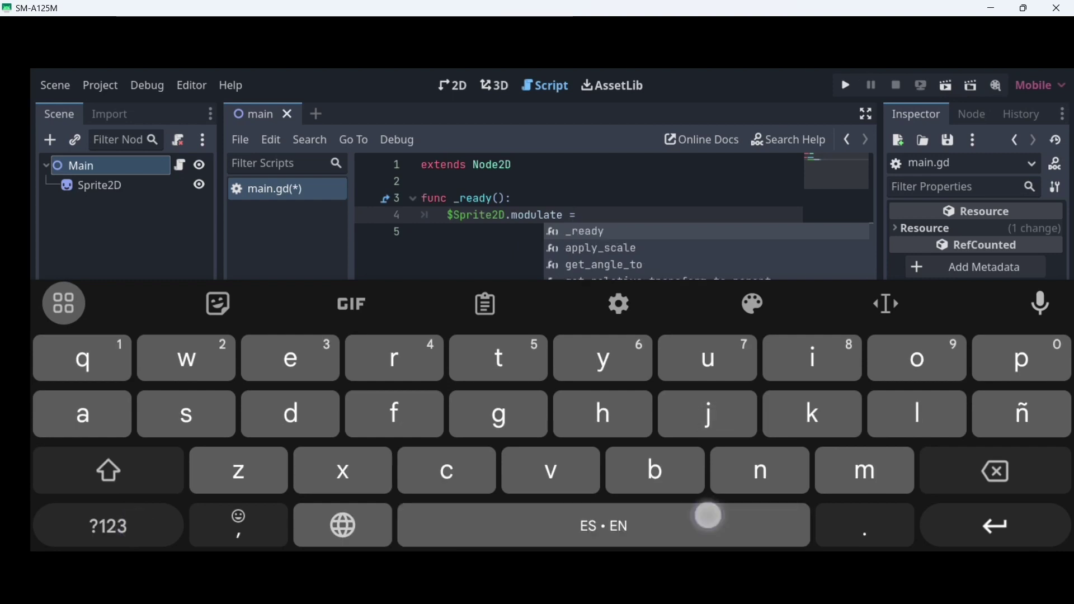
Complete the modulate assignment on line 4 with the value Color.RED.
left_click(125, 472)
left_click(446, 472)
left_click(923, 360)
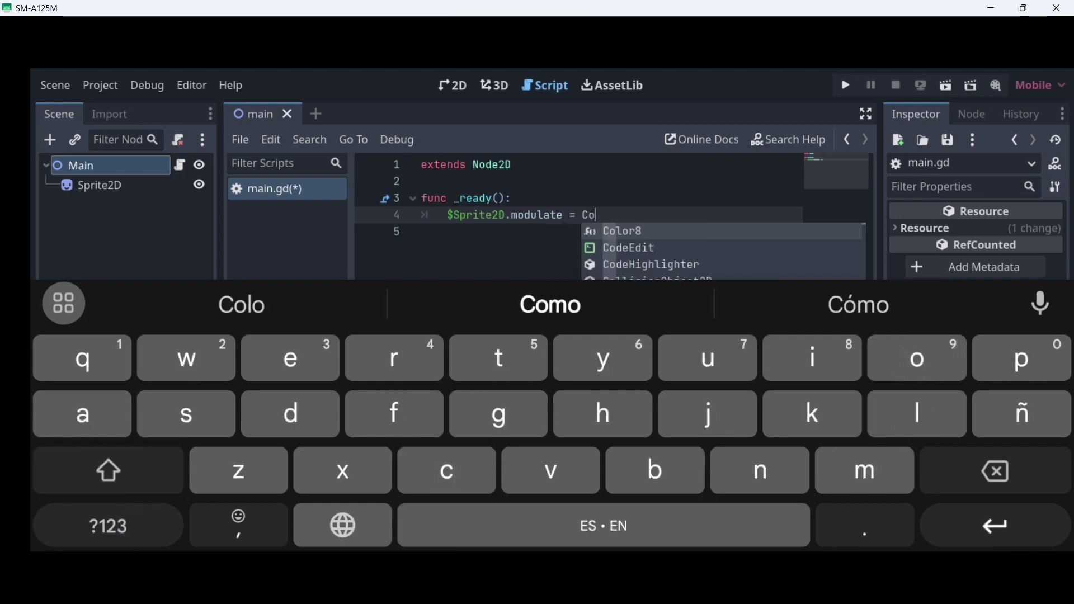
left_click(395, 360)
left_click(865, 526)
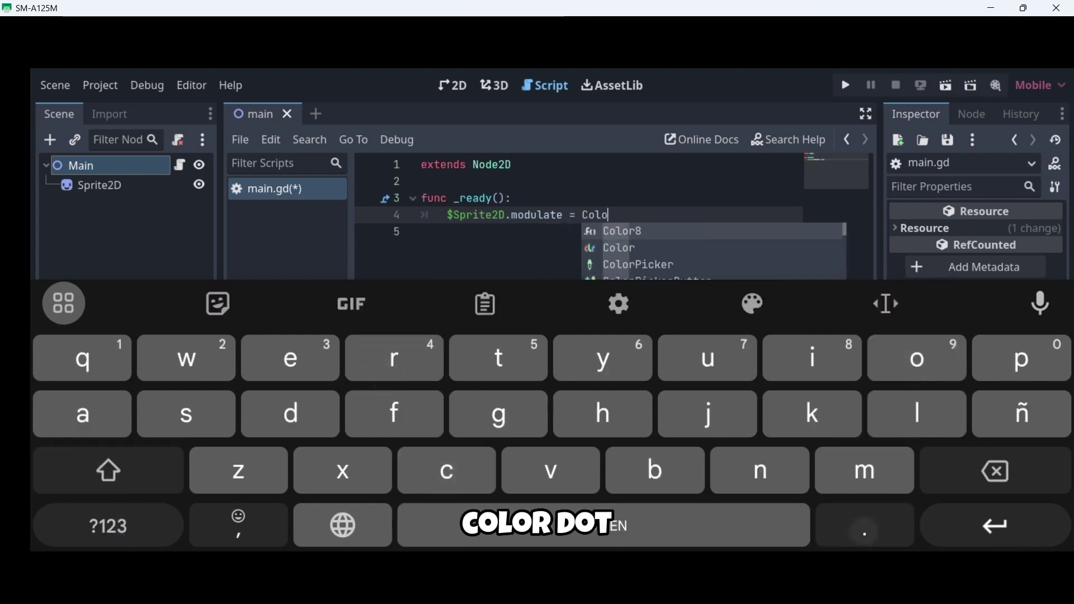
double_click(108, 471)
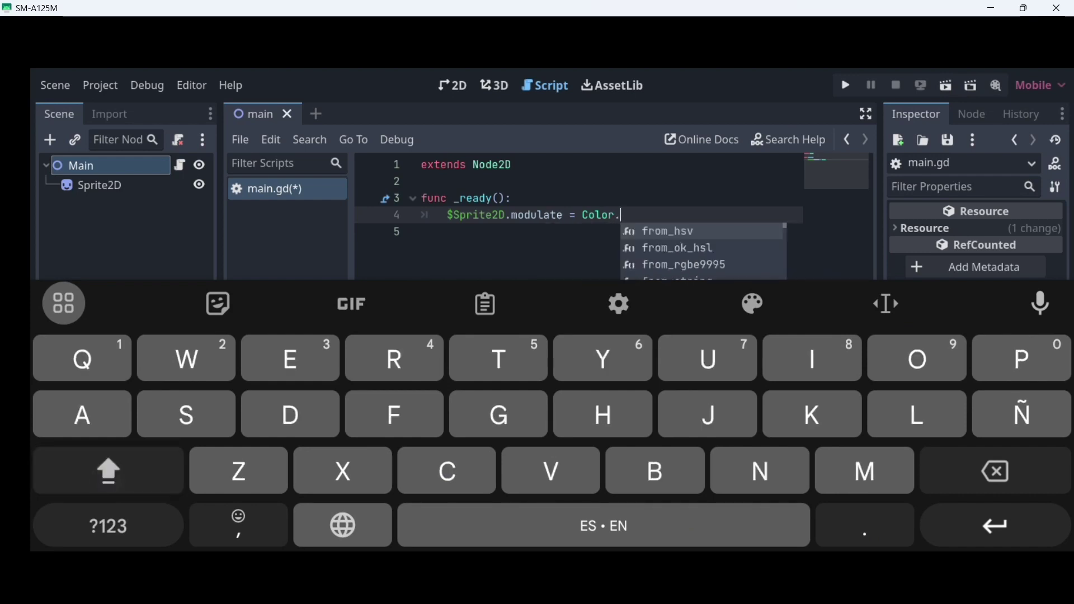
left_click(395, 360)
left_click(290, 413)
left_click(291, 414)
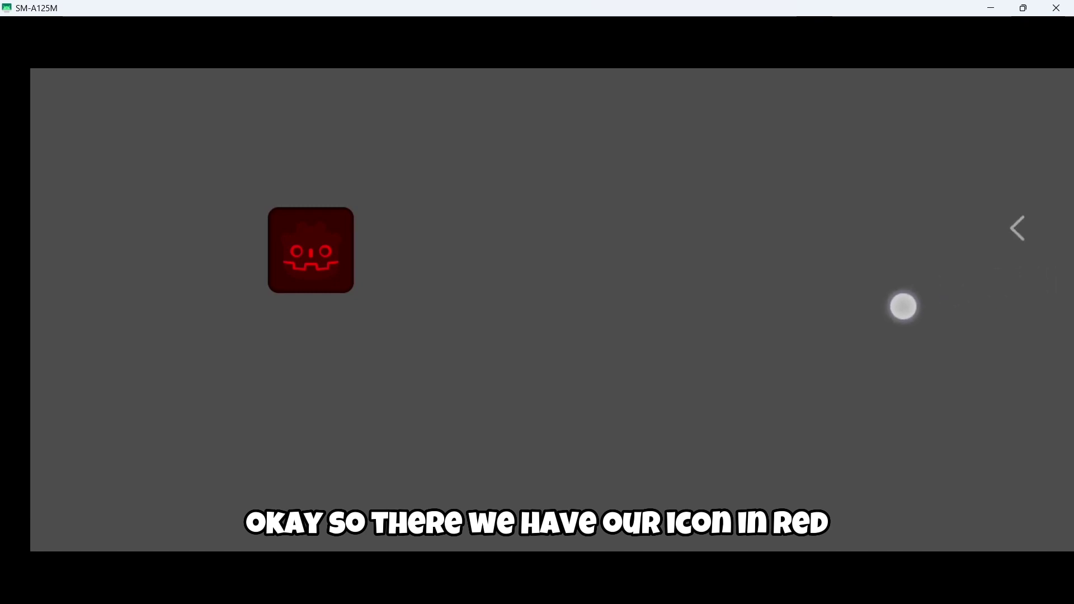
Return from the running game to the editor and show the scene in the 2D workspace.
left_click_drag(902, 307, 800, 333)
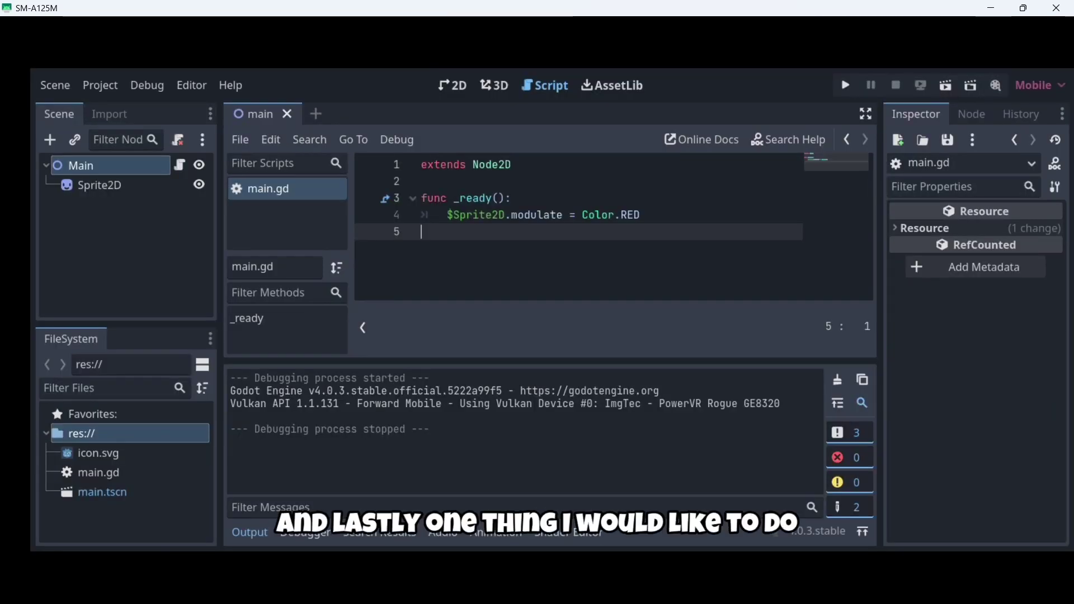
left_click(451, 85)
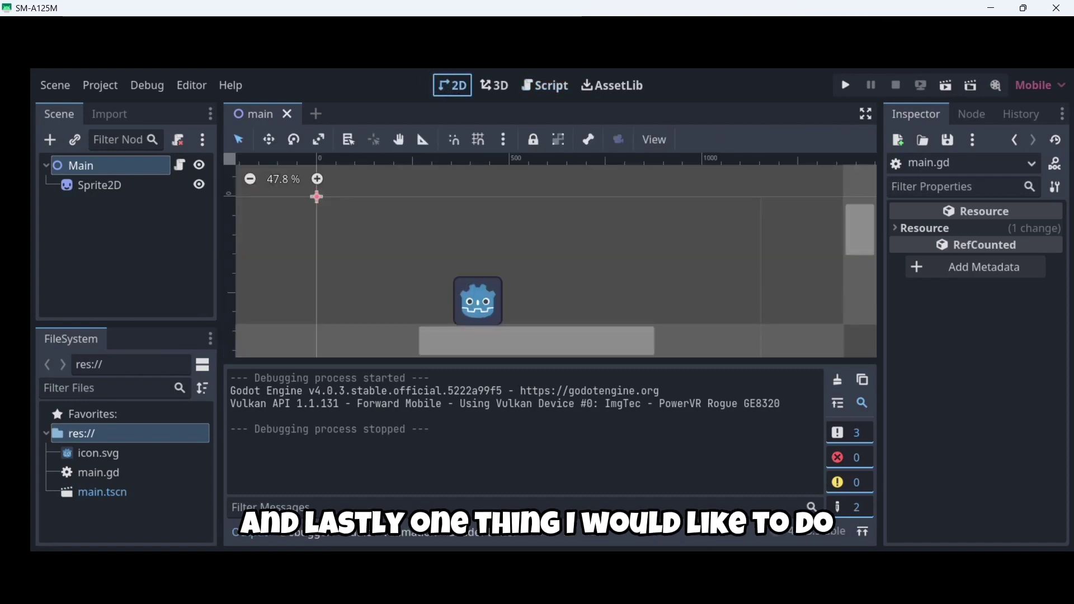
left_click_drag(397, 266, 376, 182)
left_click_drag(366, 278, 333, 154)
left_click(89, 203)
left_click_drag(856, 228, 848, 247)
scroll(550, 247, "down", 12)
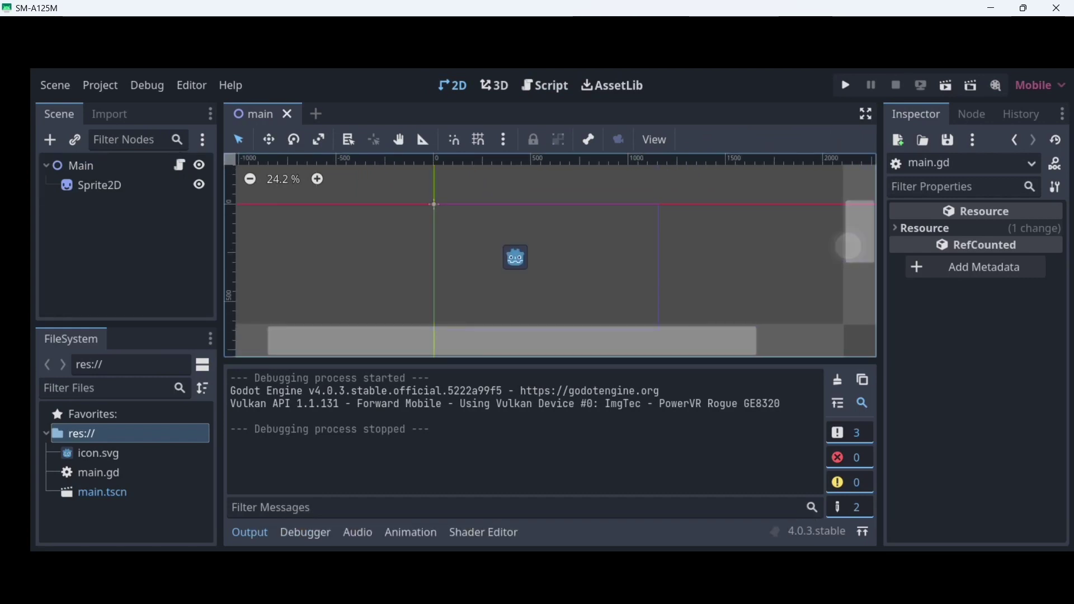
Duplicate the Sprite2D node and move the copy about 280 px to the right of the original.
left_click(107, 202)
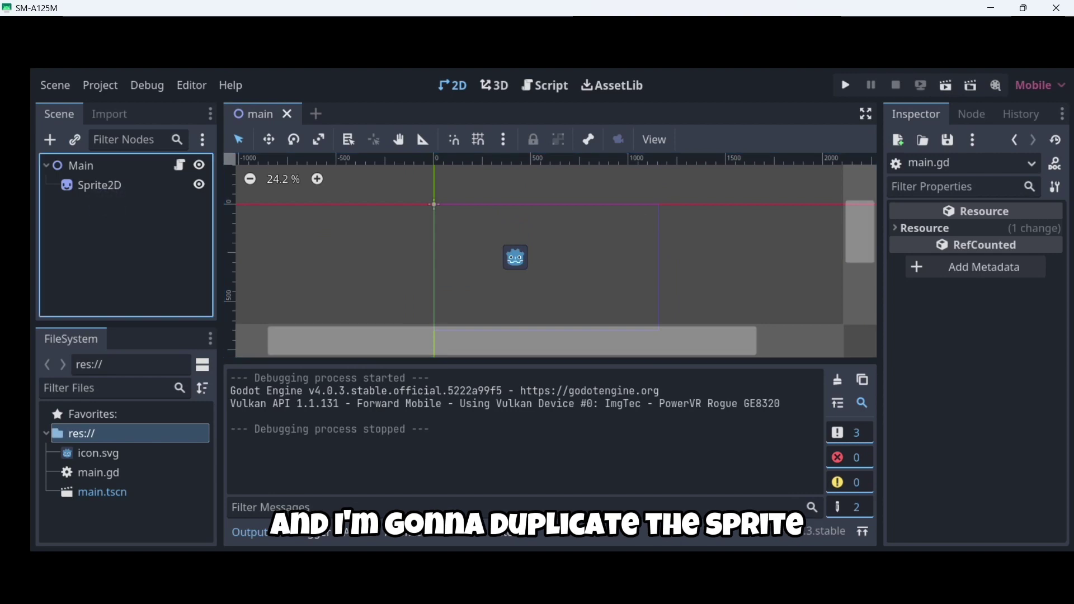
left_click(106, 187)
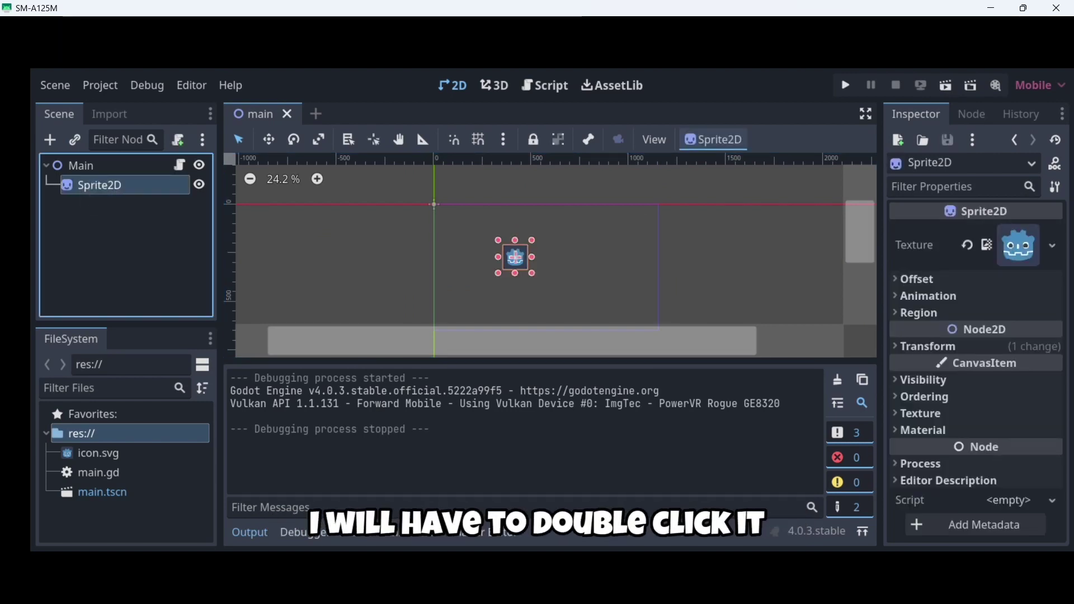
double_click(154, 193)
left_click(115, 239)
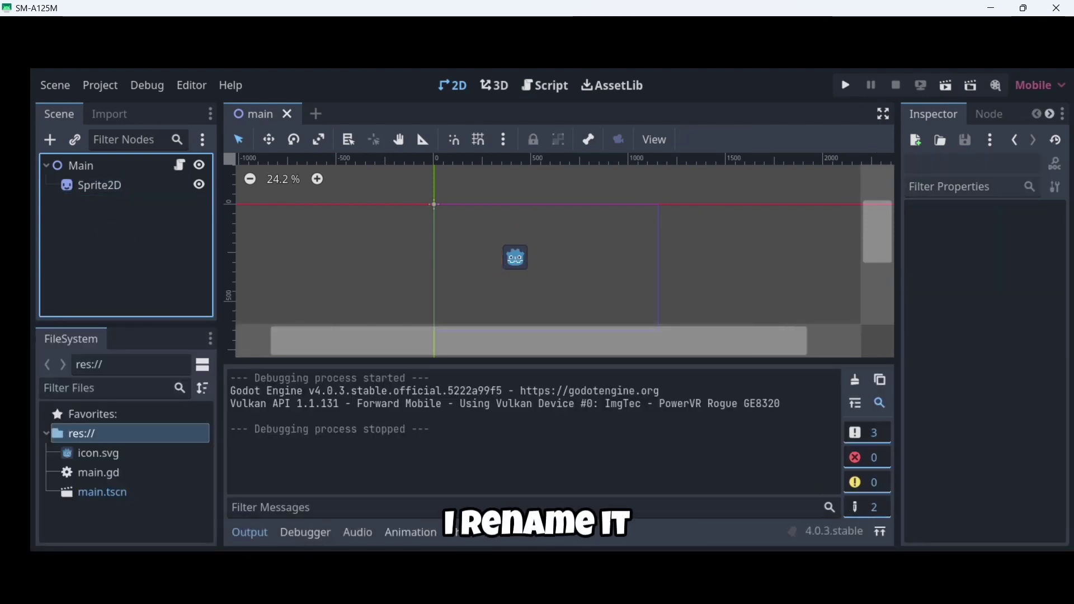
right_click(136, 192)
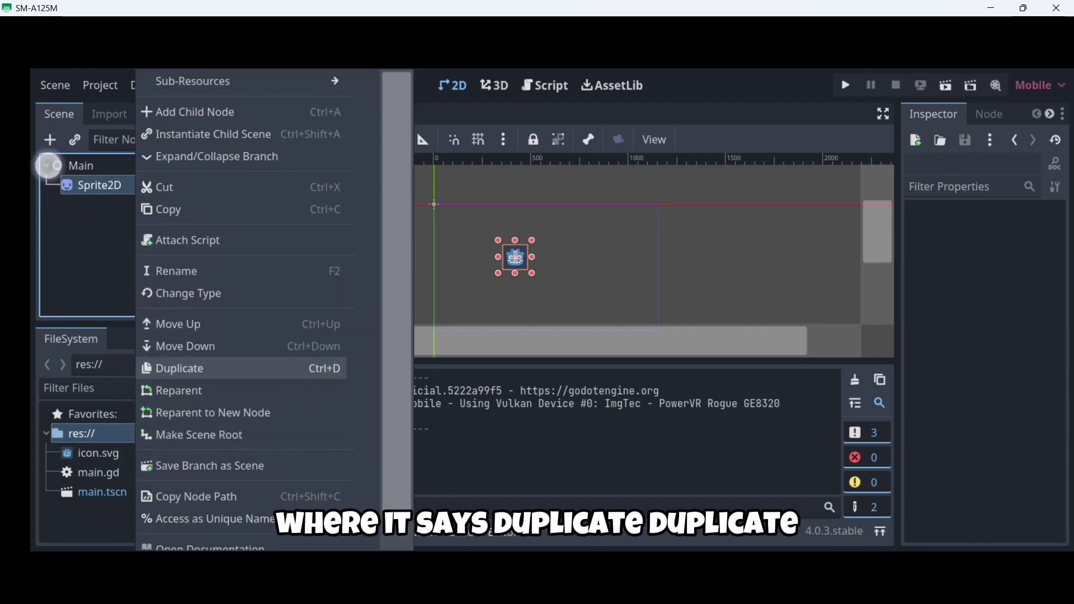
left_click(172, 368)
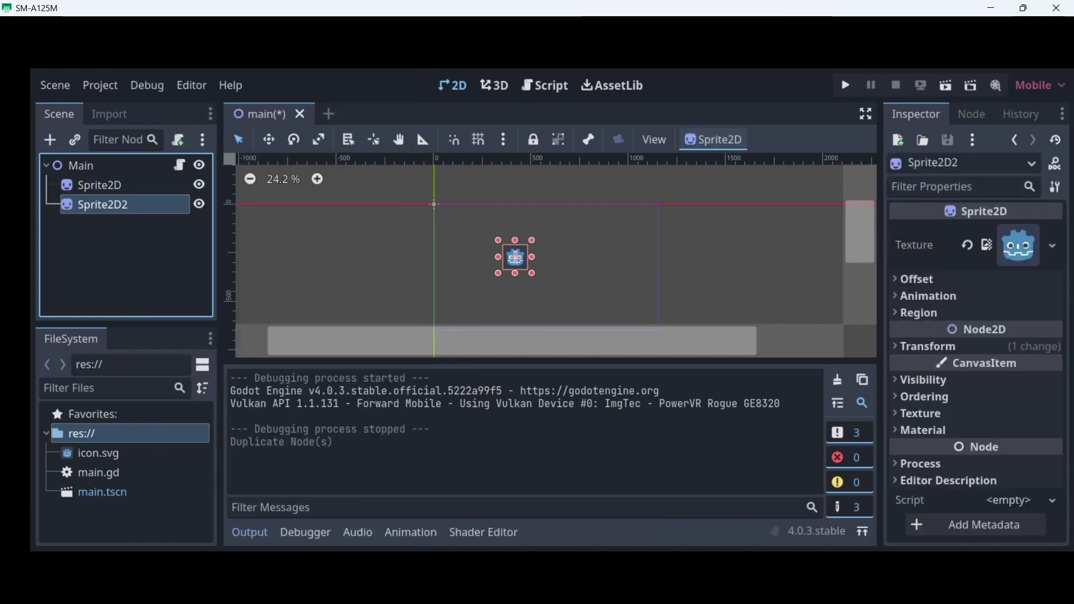
left_click_drag(516, 257, 537, 244)
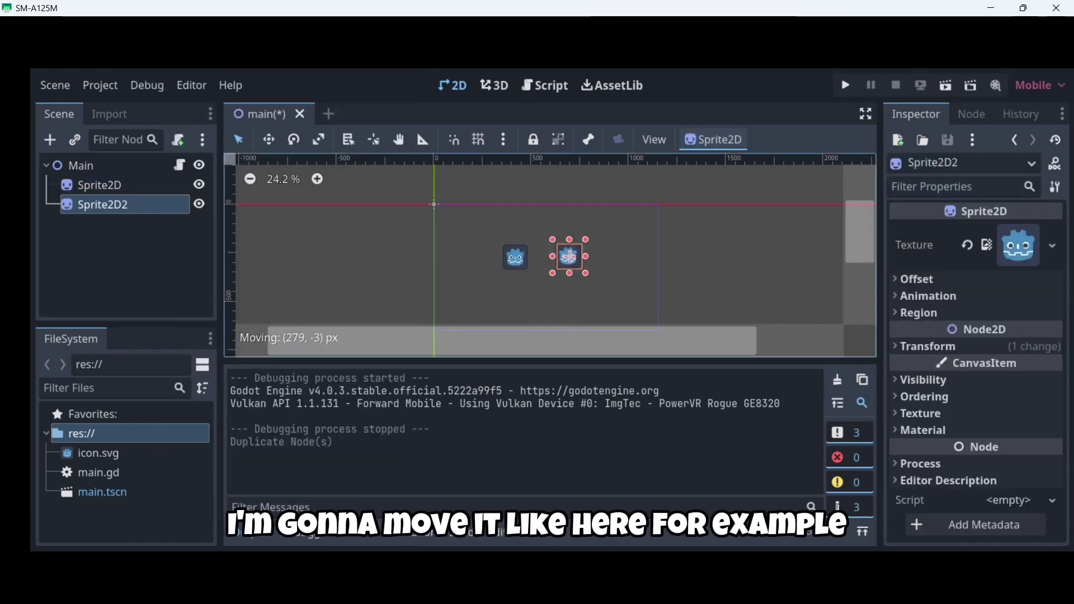
Open the script attached to the Main node and add an indented empty line below the Color.RED assignment.
left_click(179, 164)
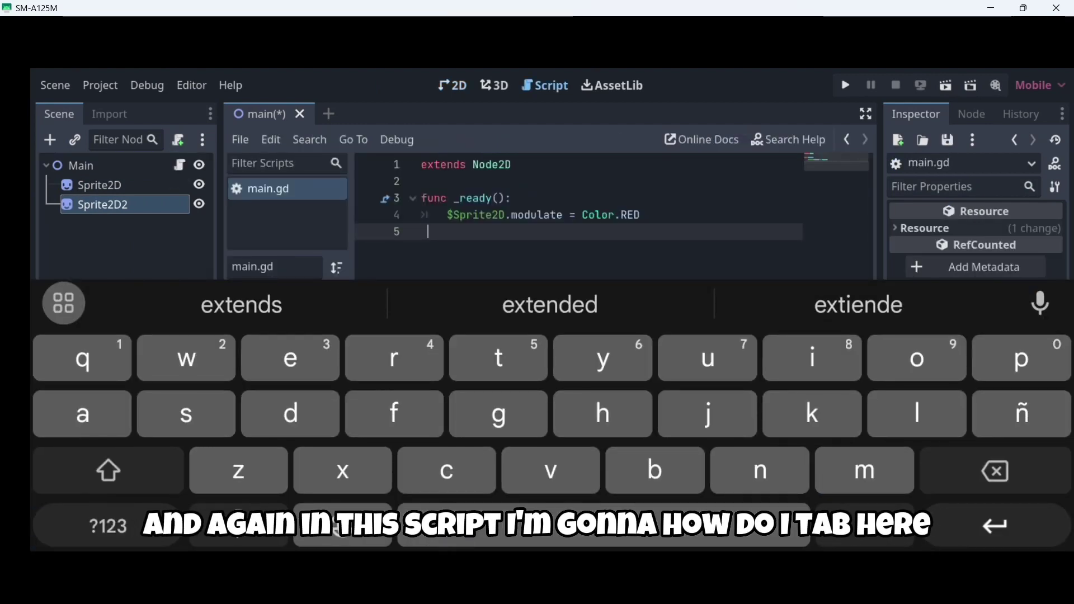
left_click(470, 527)
left_click(474, 530)
left_click(478, 533)
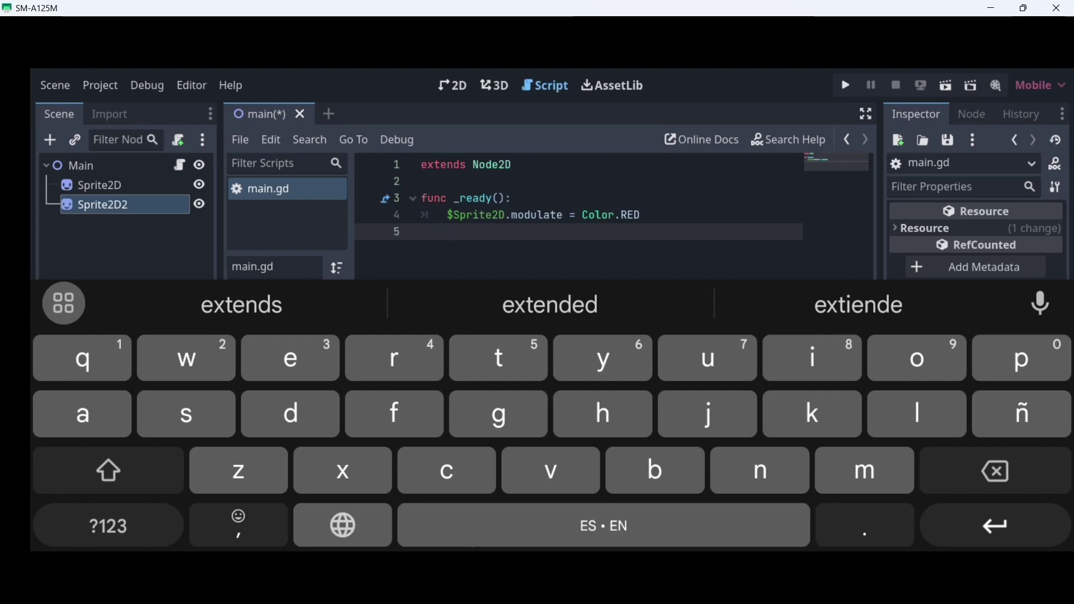
key("BackSpace")
left_click(656, 221)
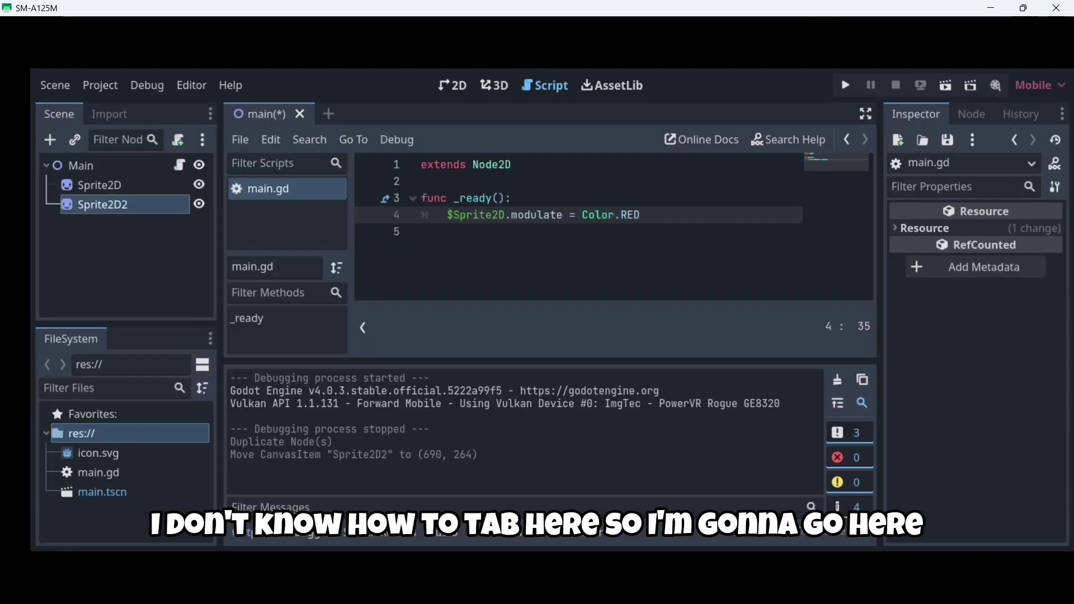
key("Return")
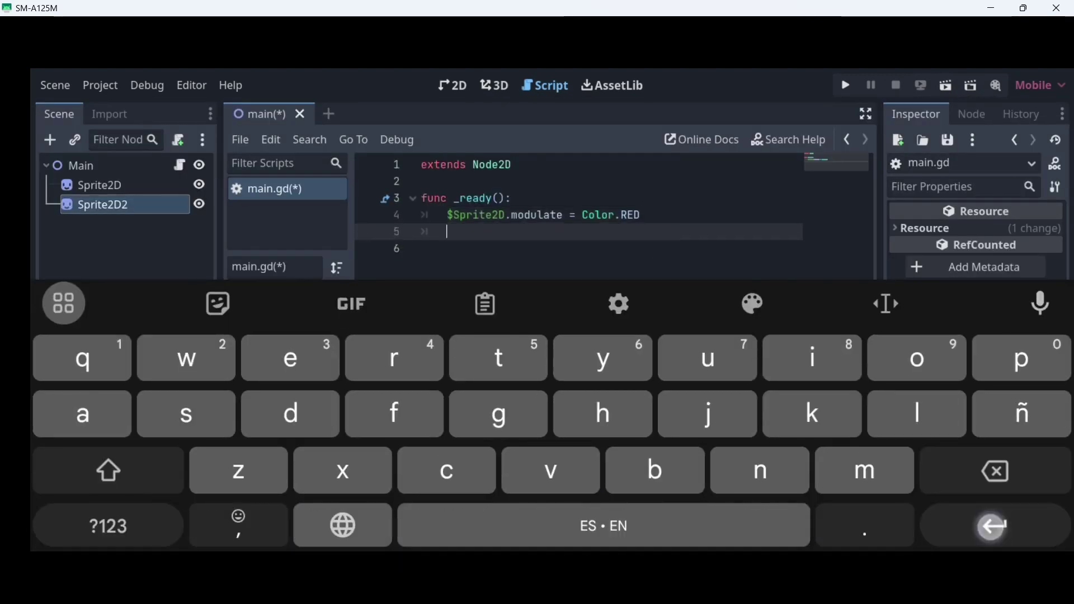
Enter a $Sprite2D2 node reference on line 5, using the autocomplete suggestion for the second sprite.
left_click(120, 513)
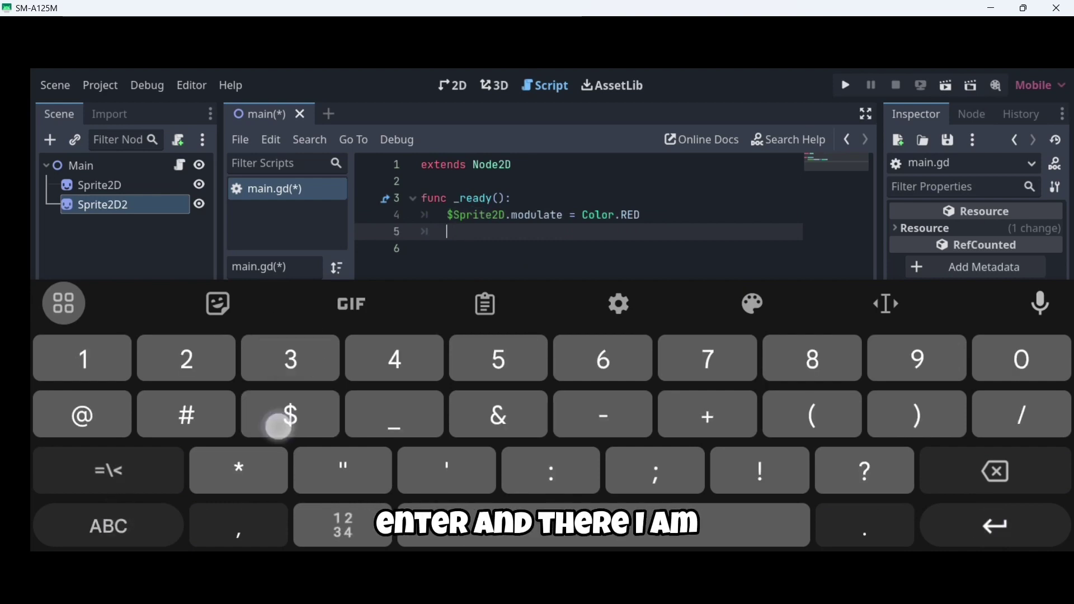
left_click(108, 526)
left_click(120, 471)
type("Spri")
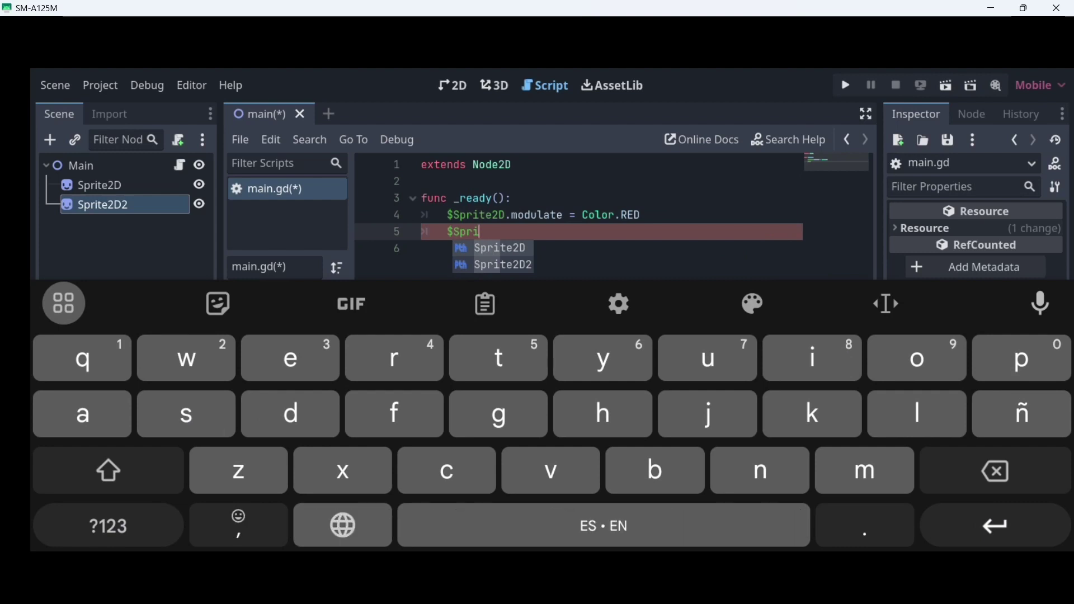
key("Escape")
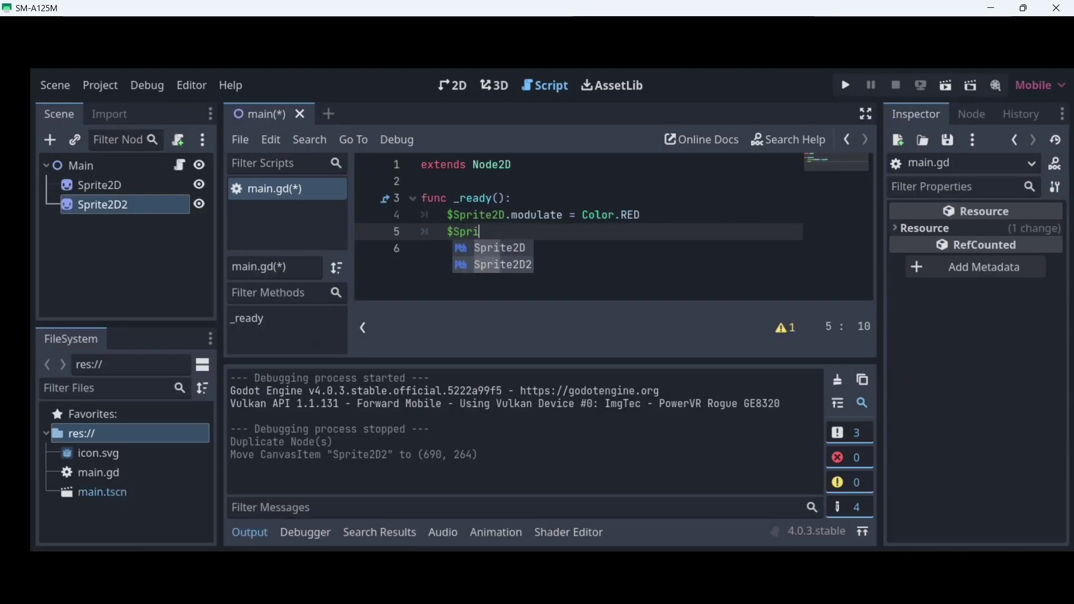
left_click(484, 267)
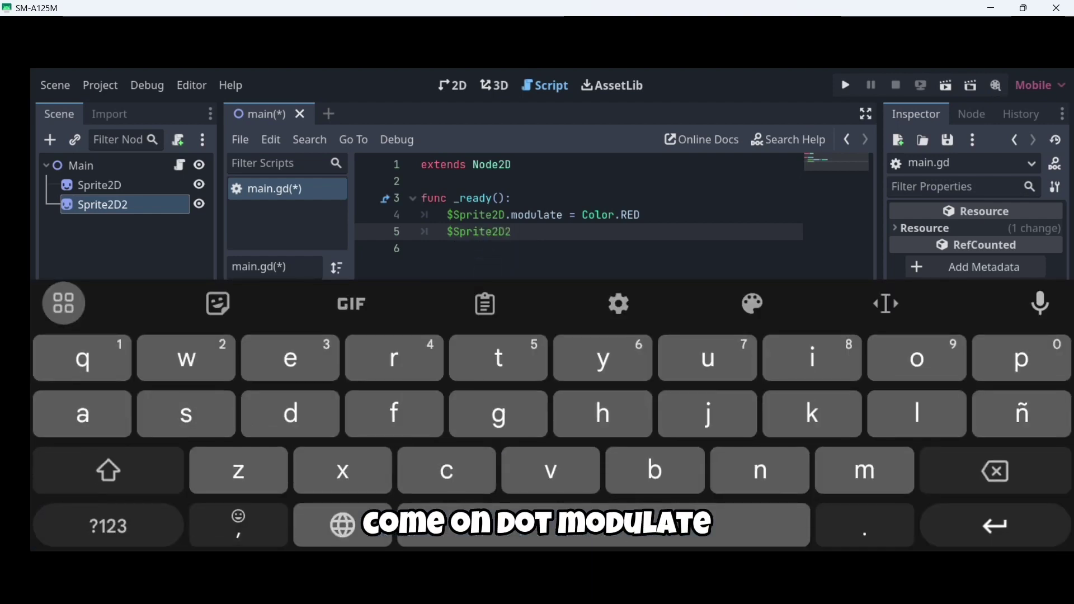
Append the modulate property to the $Sprite2D2 reference on line 5, correcting any mistyped letters.
type("ml")
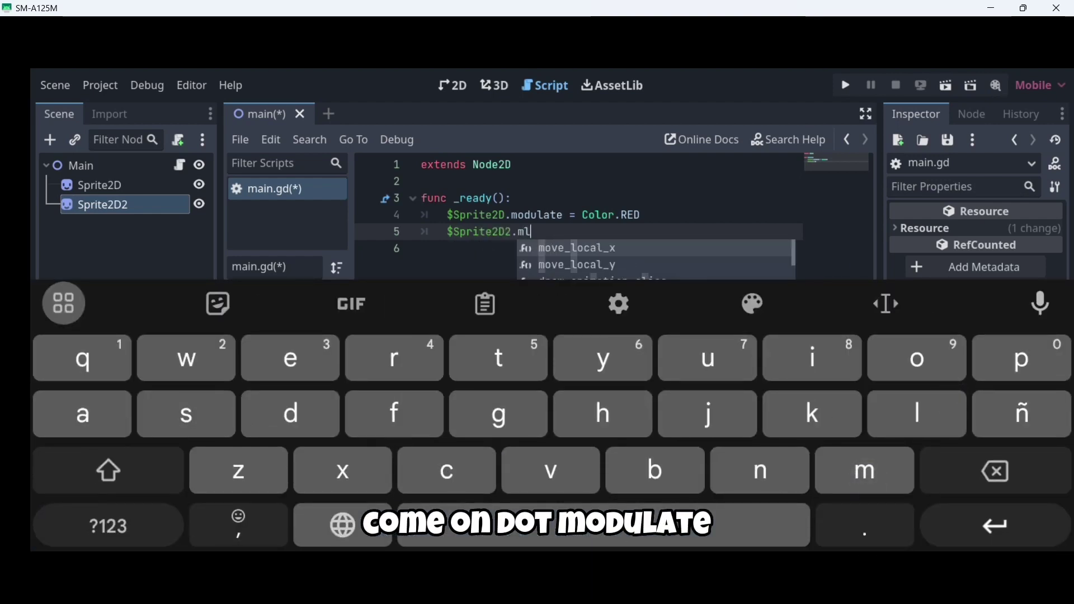
type("du")
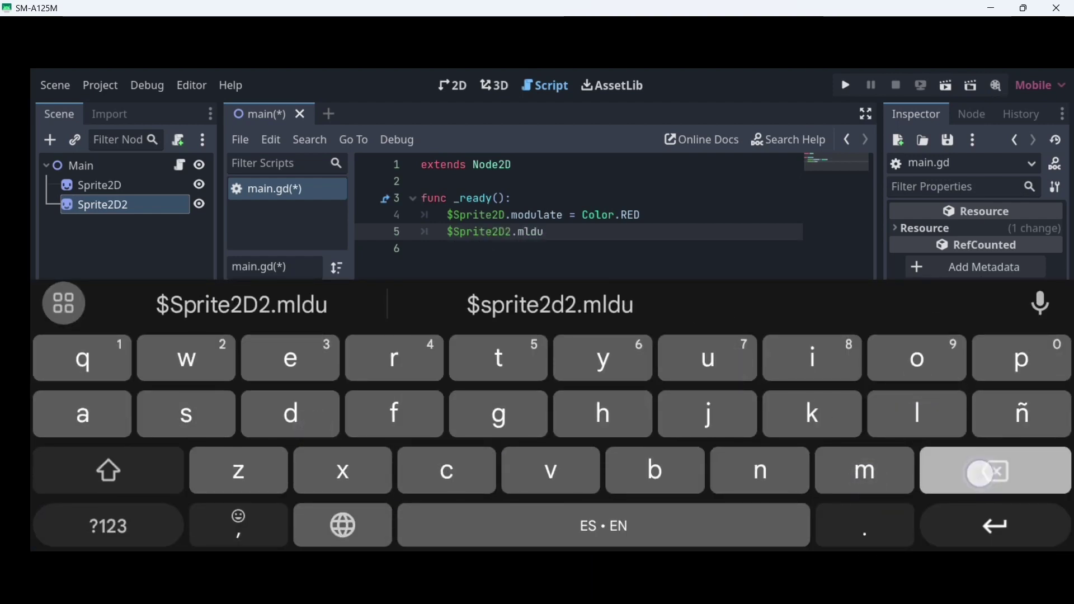
key("BackSpace")
key("BackSpace")
key("BackSpace")
type("od")
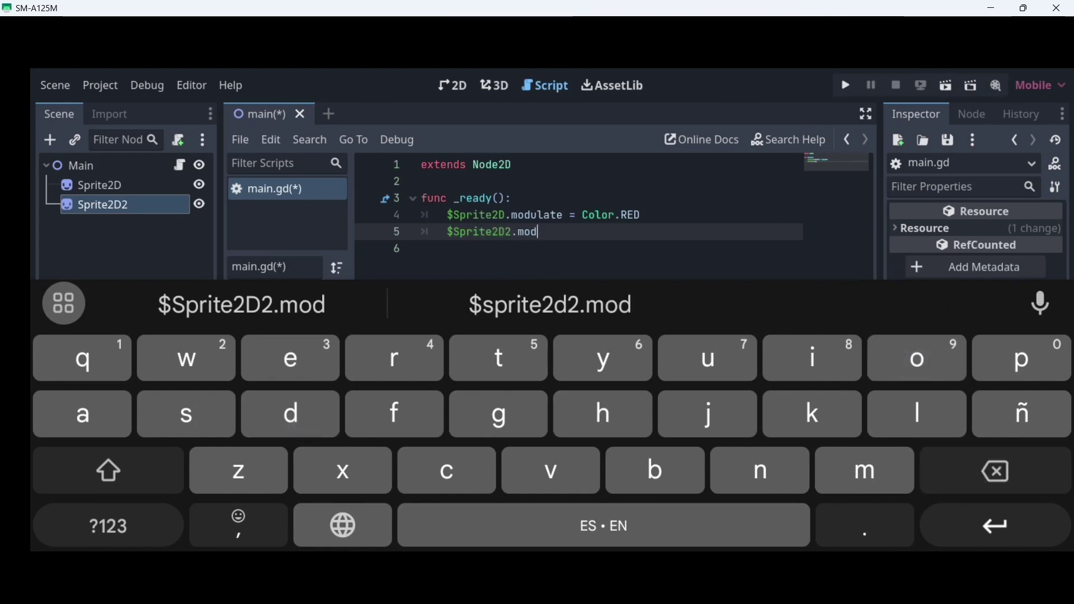
left_click(994, 526)
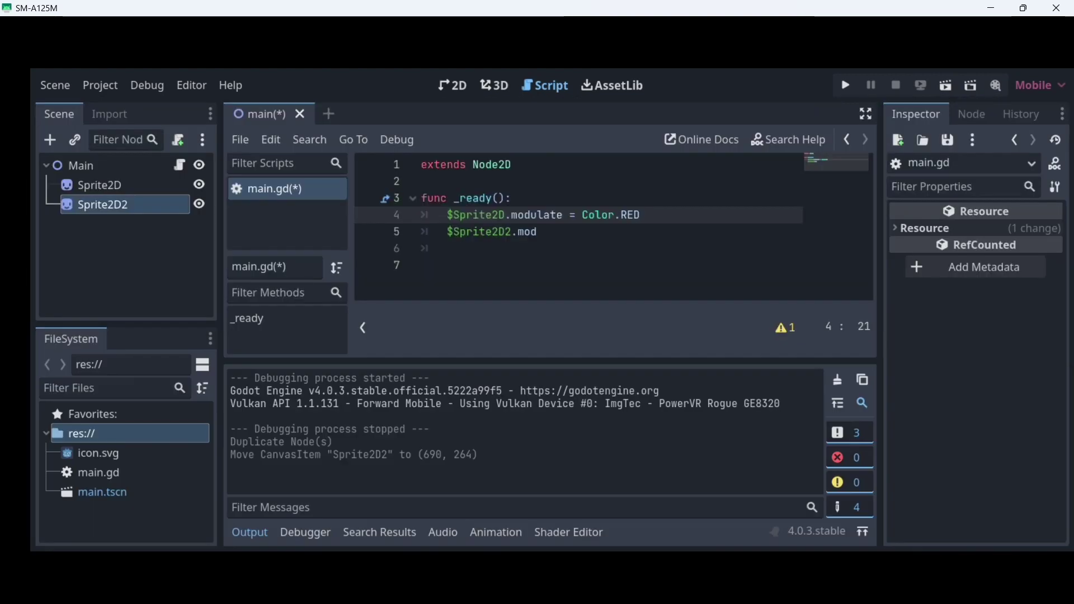
left_click(545, 232)
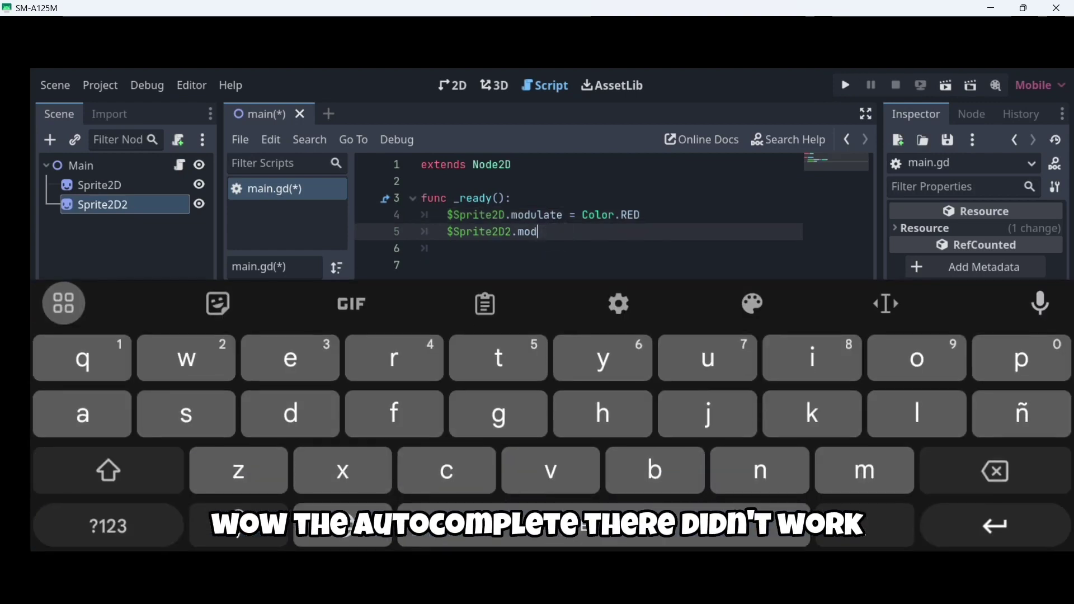
type("u")
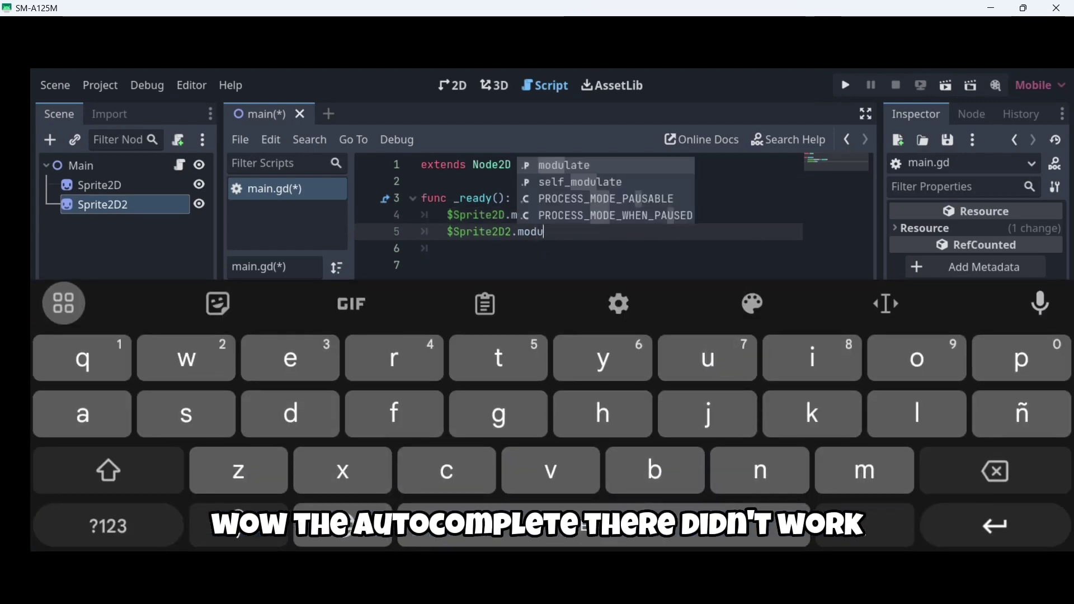
left_click(995, 525)
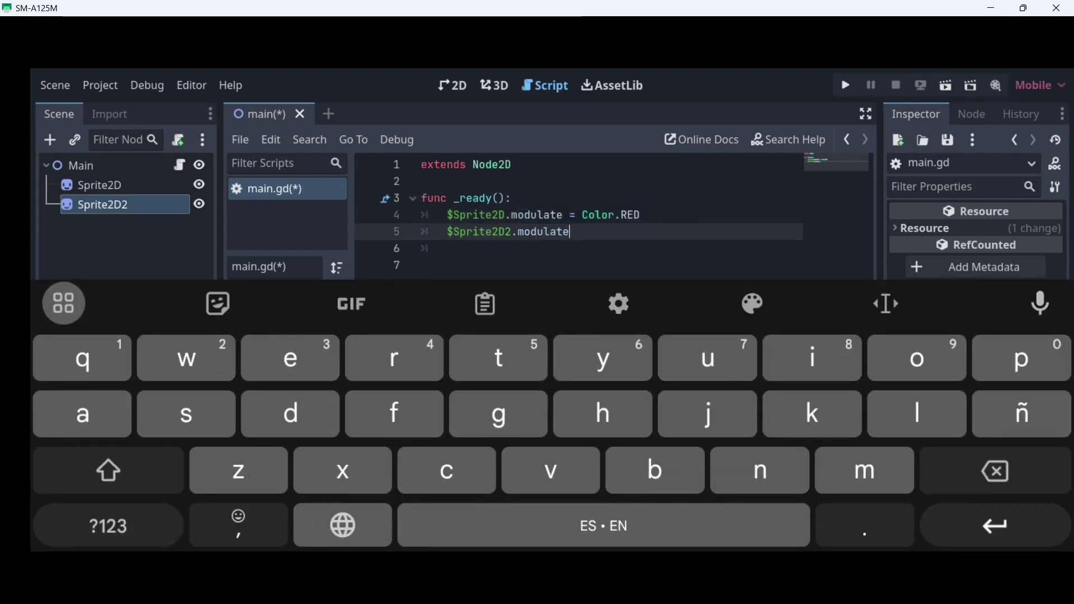
Assign the value Color.BLUE to the modulate property on line 5.
type("c")
key("BackSpace")
left_click(107, 526)
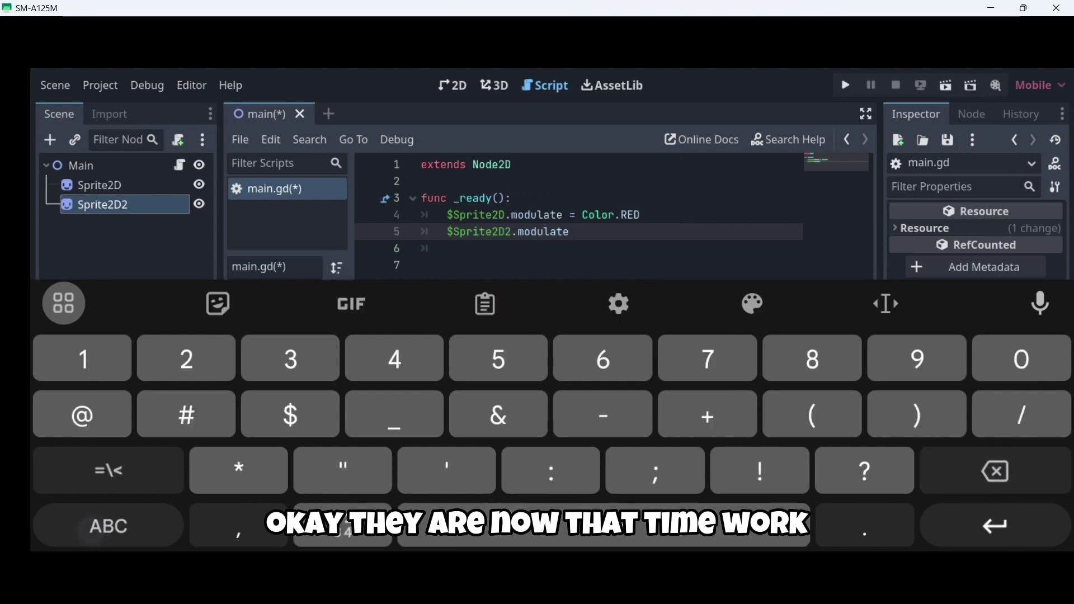
left_click(108, 470)
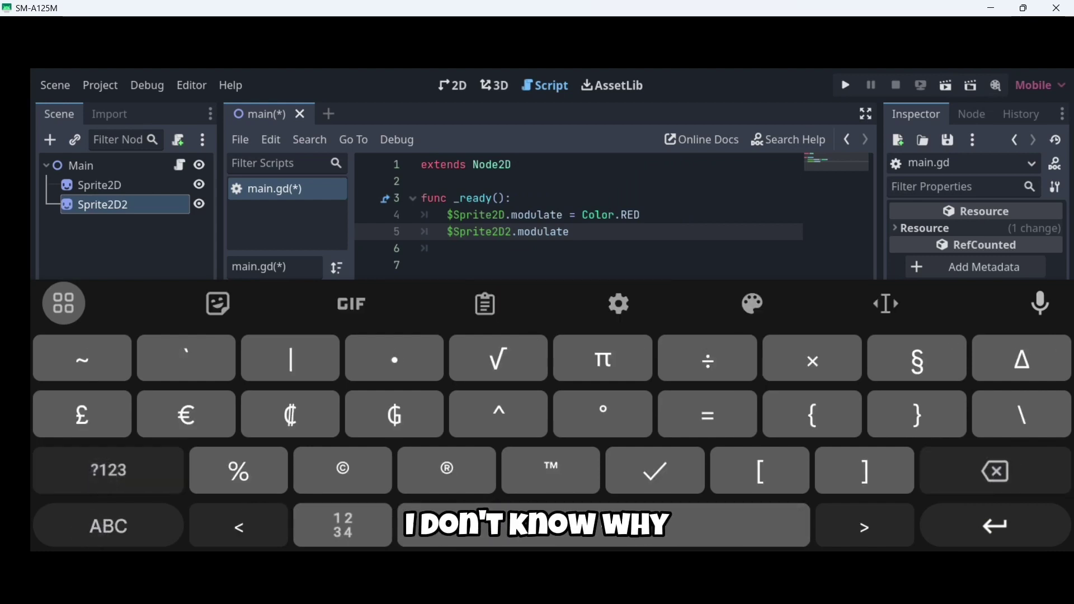
type("=")
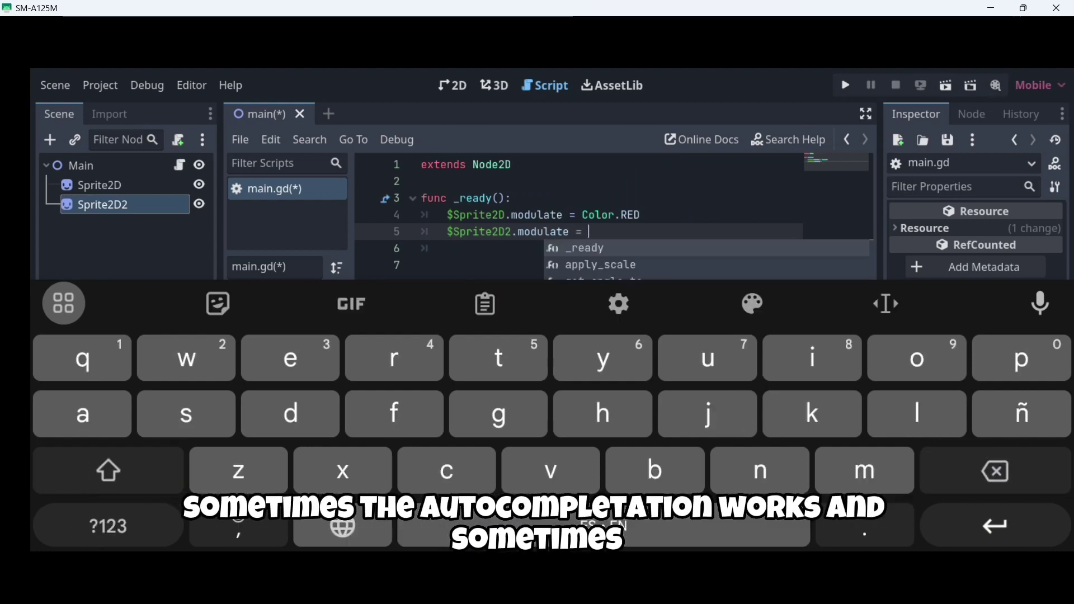
left_click(108, 470)
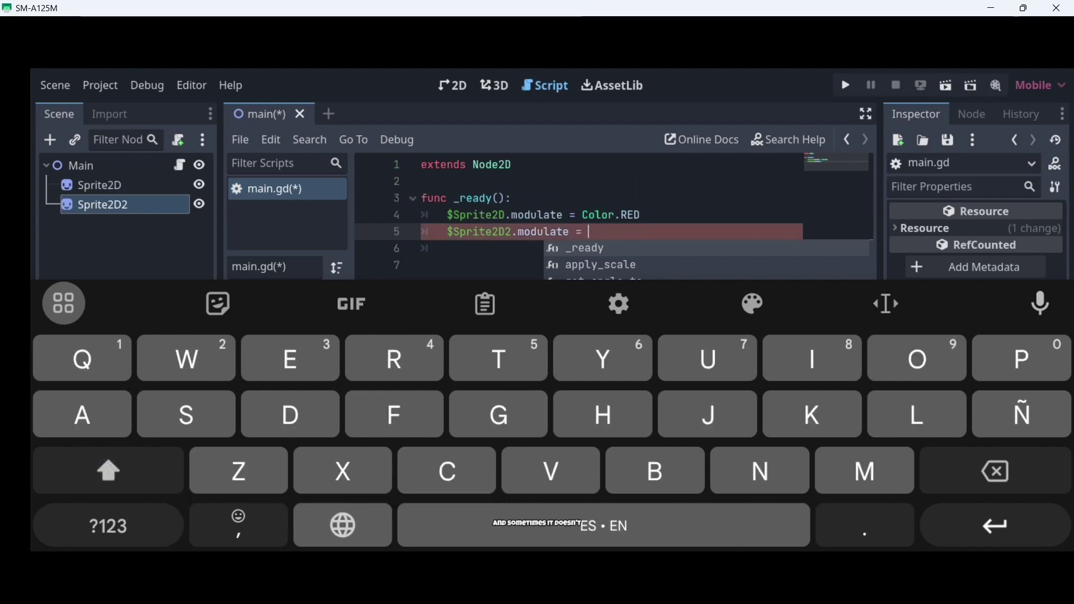
type("Colo")
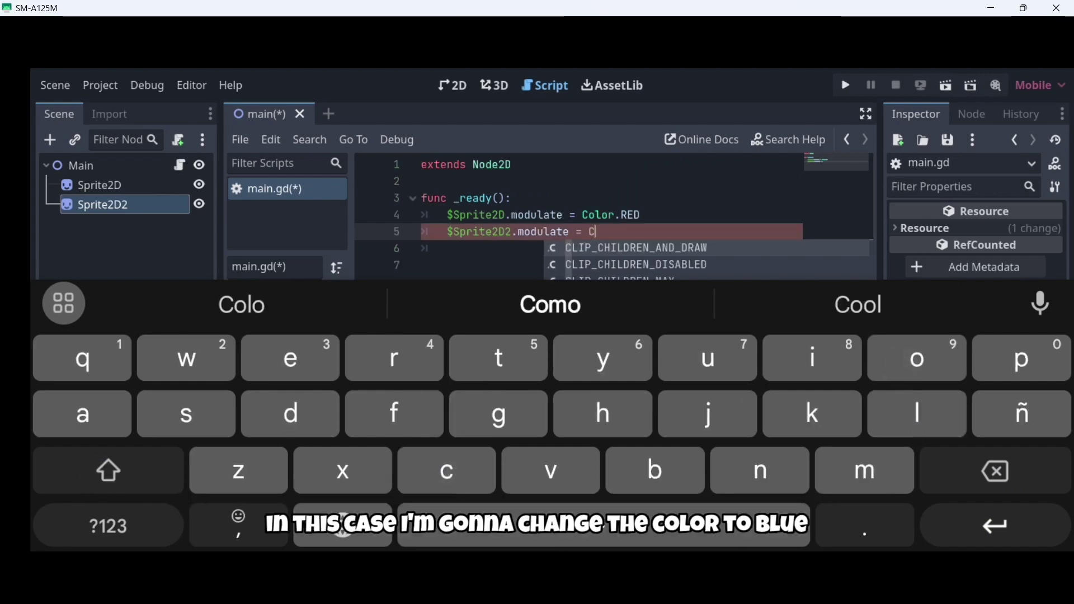
type("r")
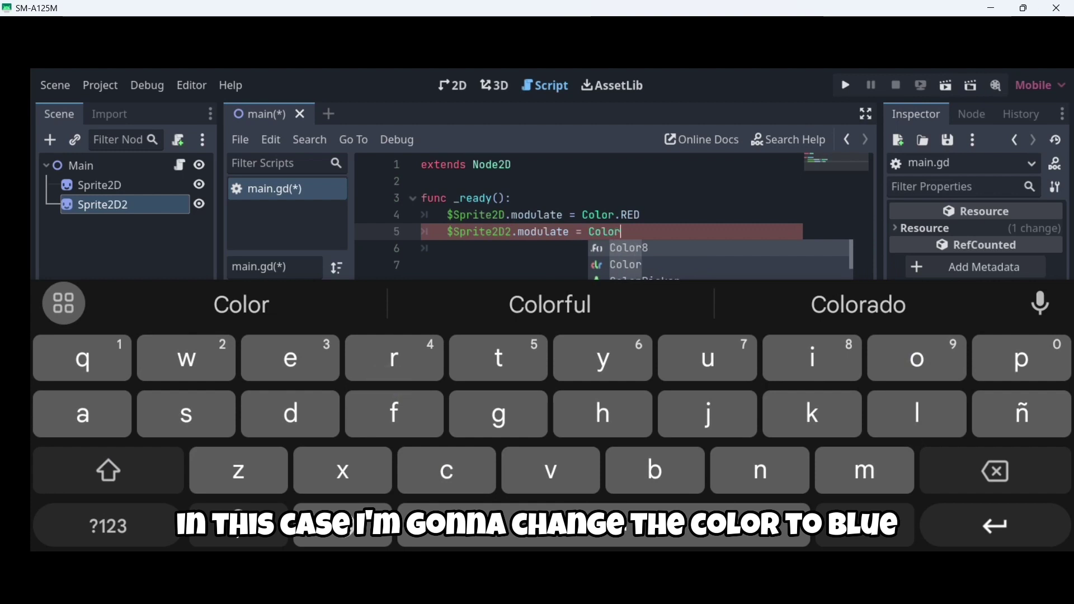
type(".")
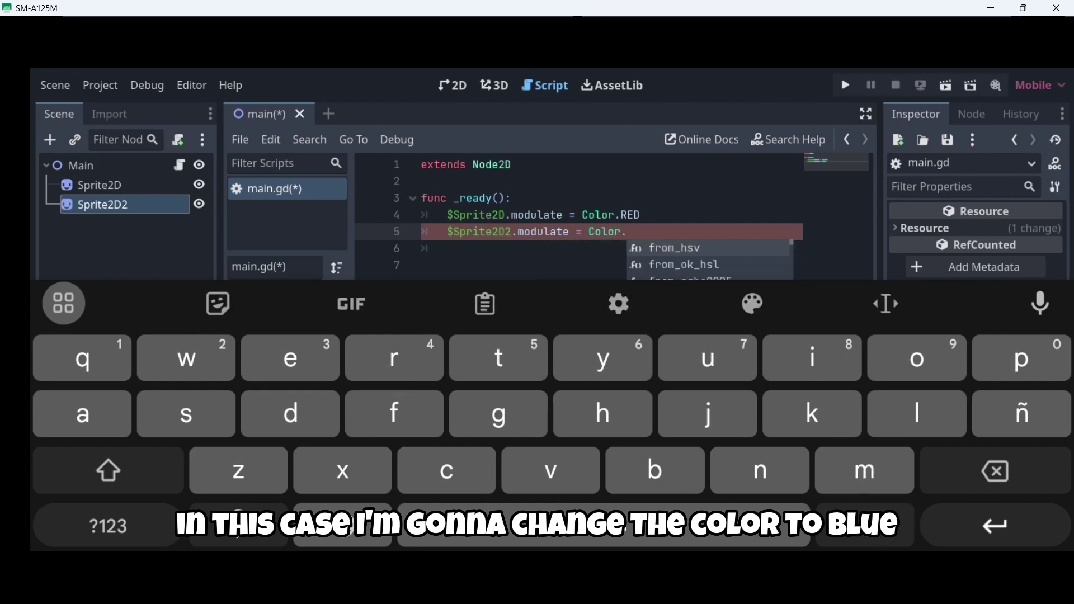
type("BLUE")
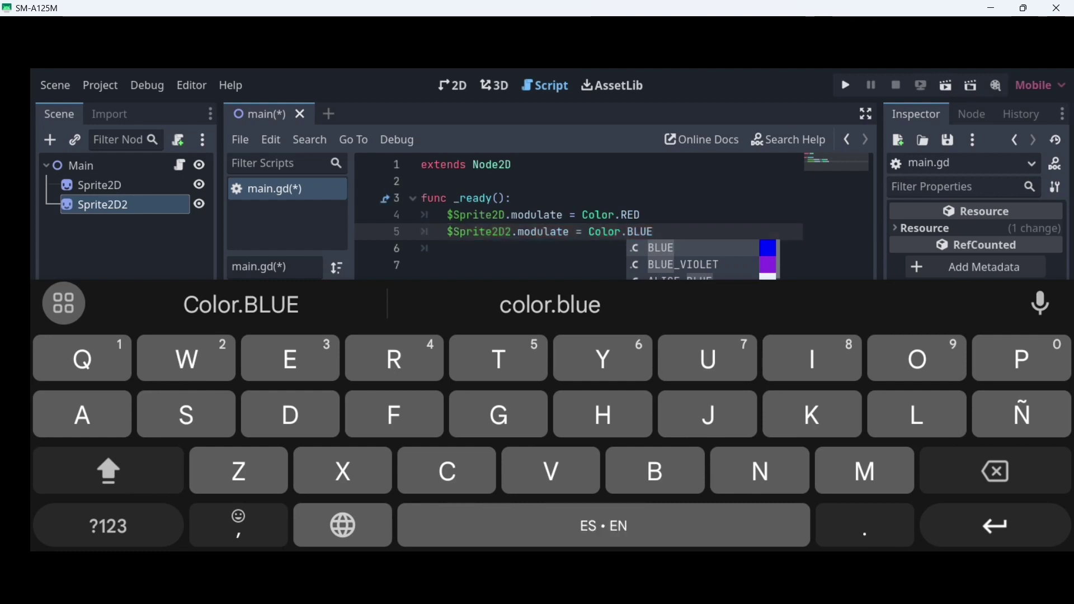
Check both sprites in the 2D workspace and in a run of the project, and return to the editor.
left_click(448, 84)
left_click(514, 257)
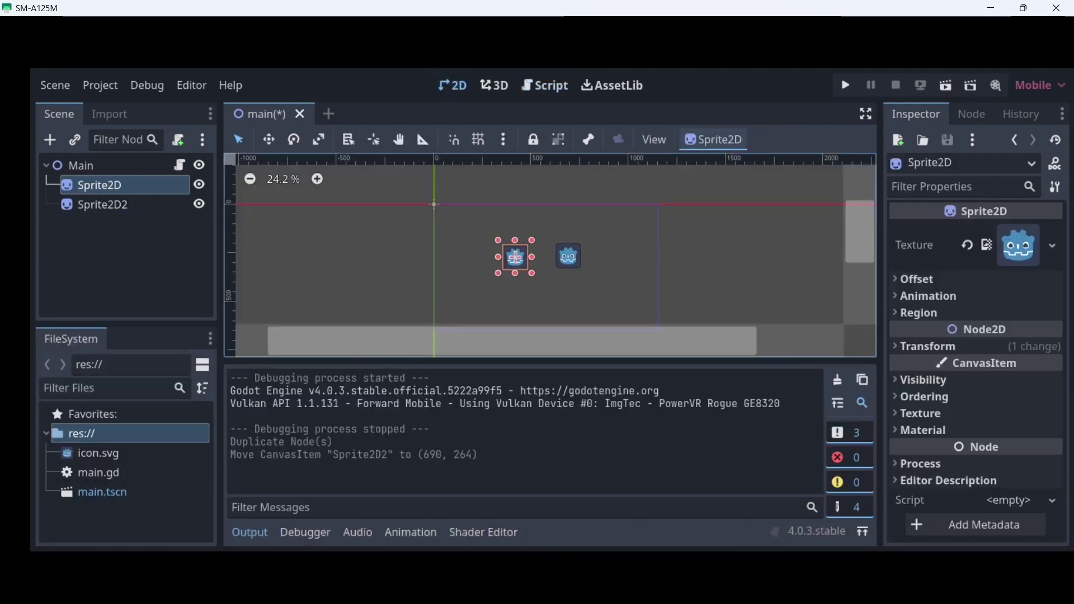
left_click(570, 255)
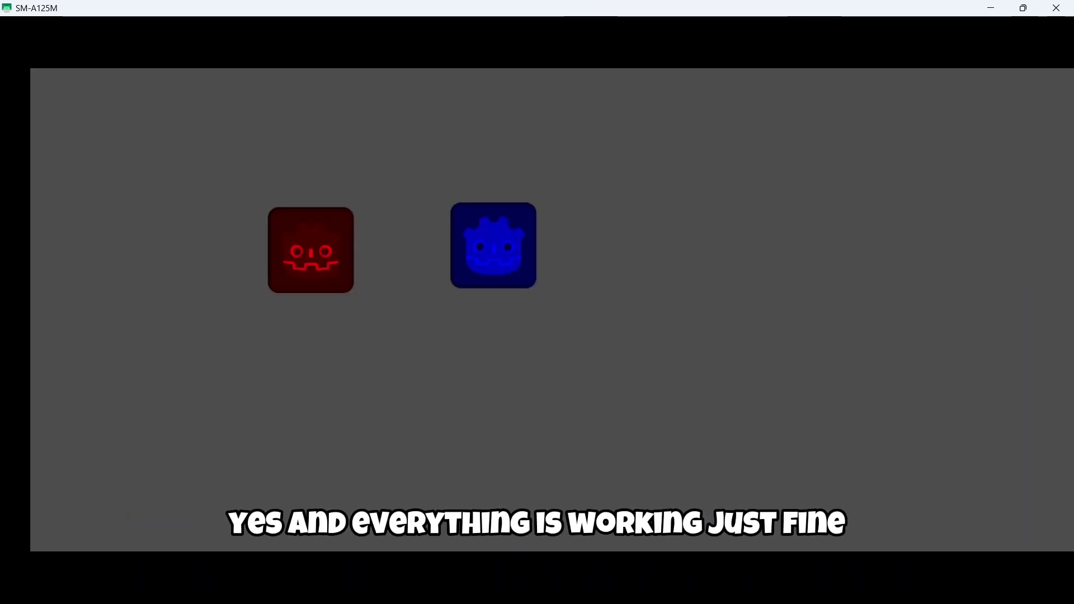
left_click_drag(949, 259, 939, 259)
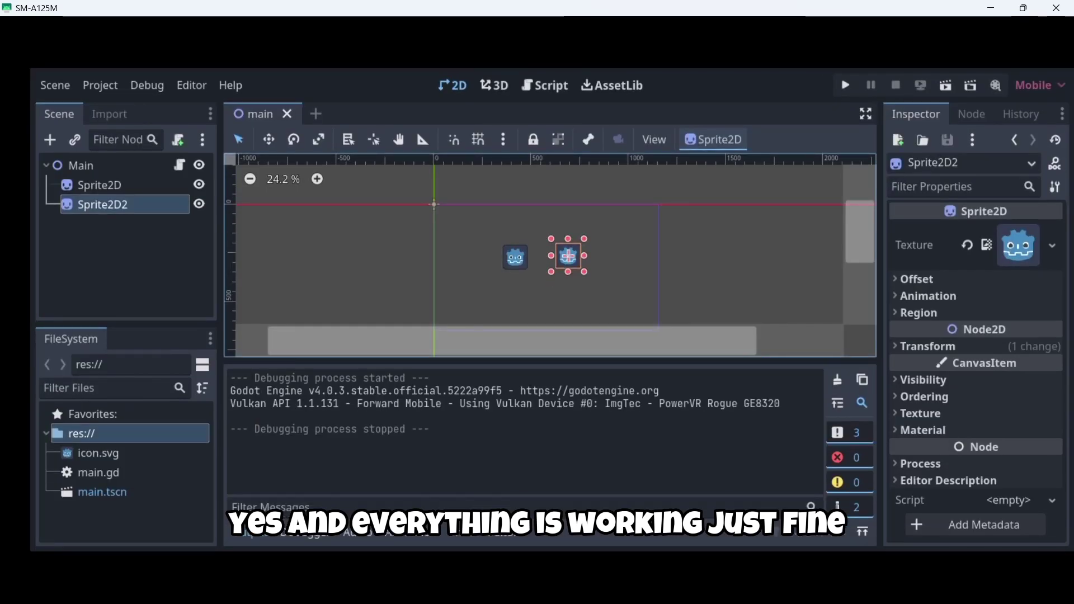